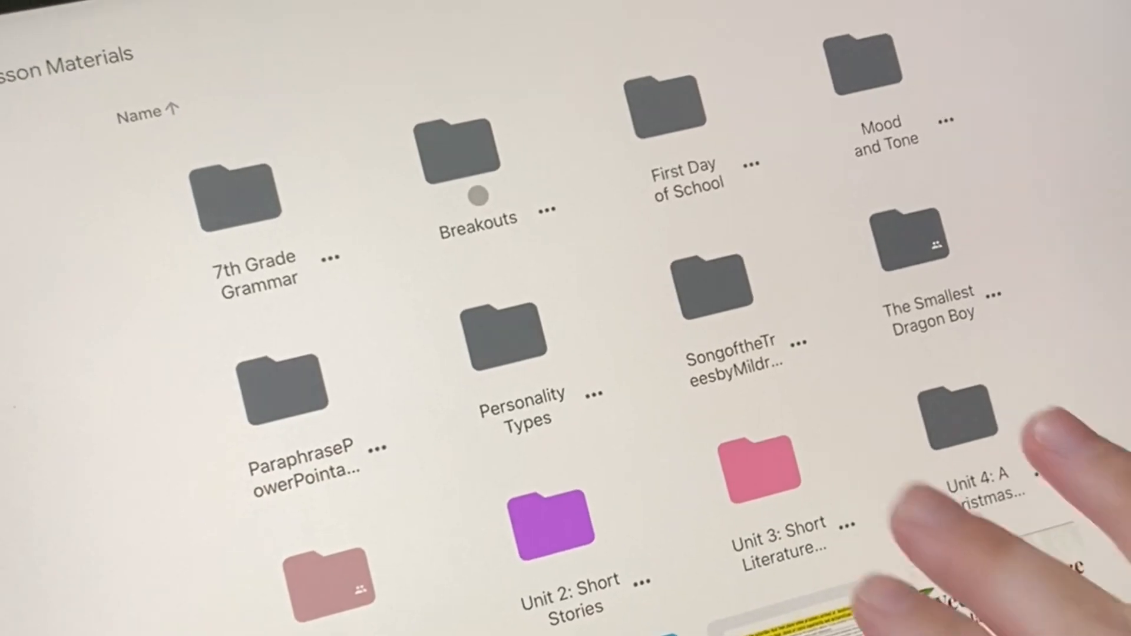
scroll(943, 383, down, 6)
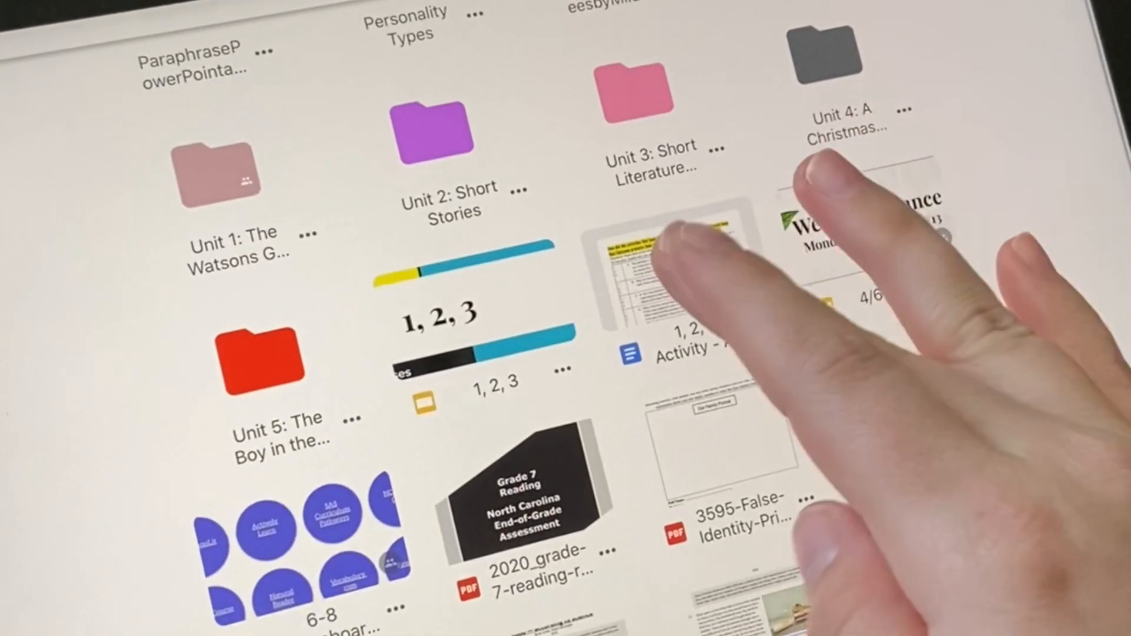
click(672, 247)
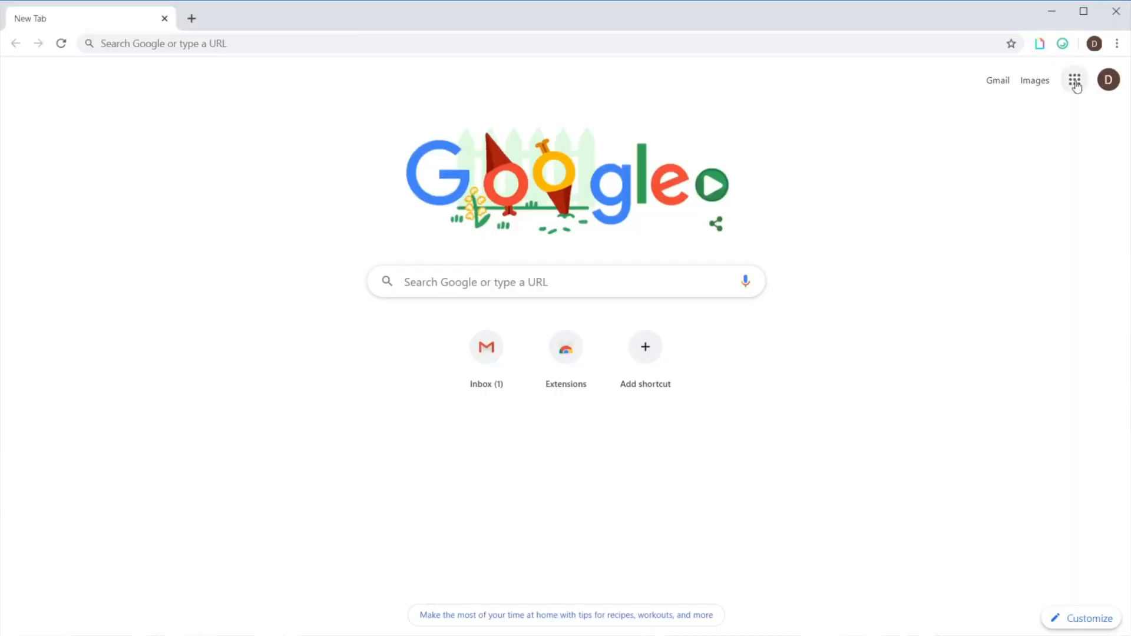
Open Google Drive from the browser's new tab page.
click(1075, 83)
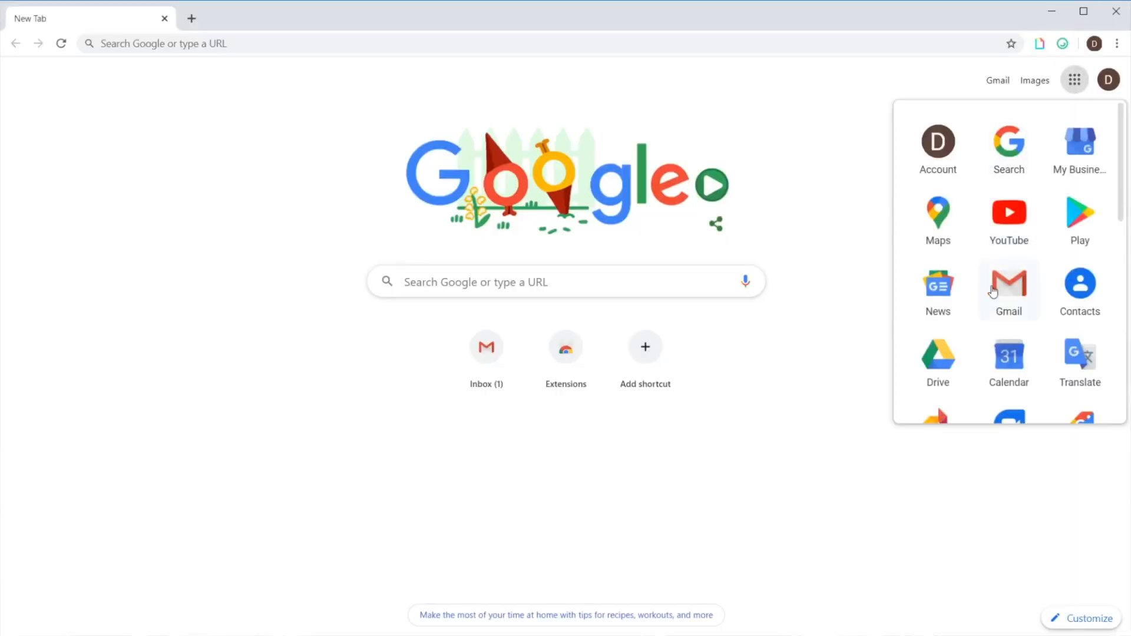
click(935, 355)
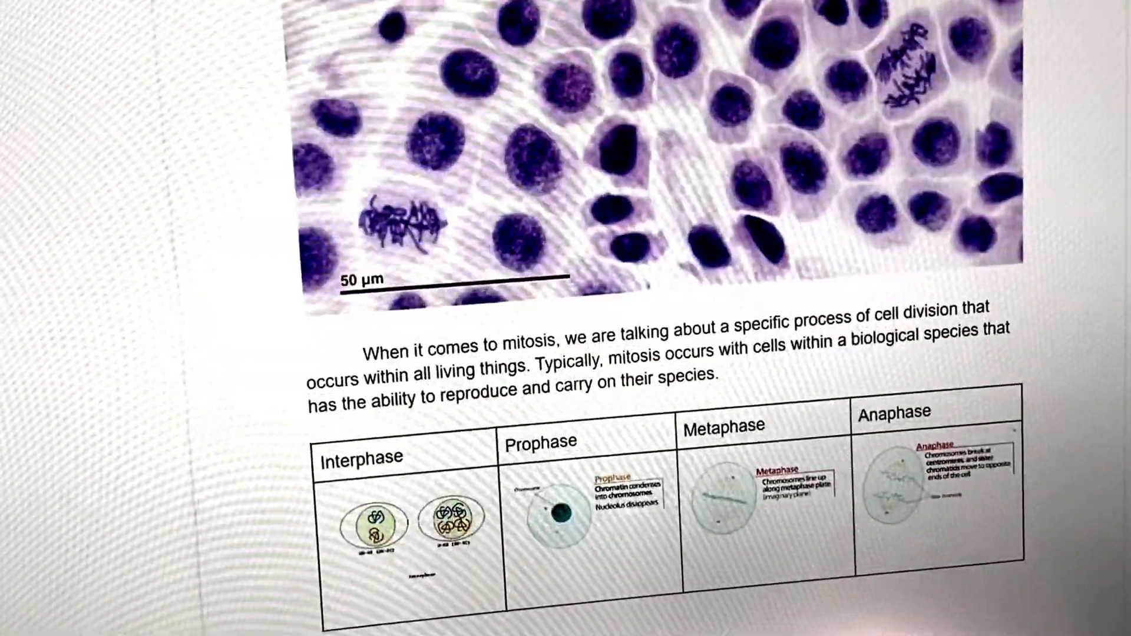
scroll(1090, 318, up, 5)
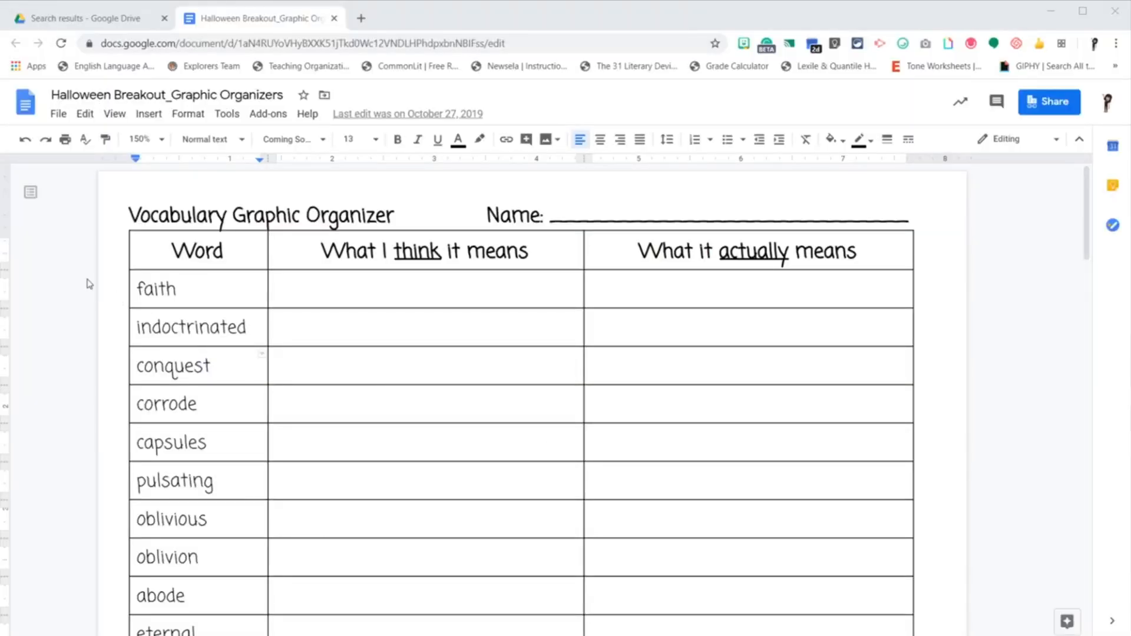
scroll(569, 490, down, 3)
scroll(569, 490, down, 4)
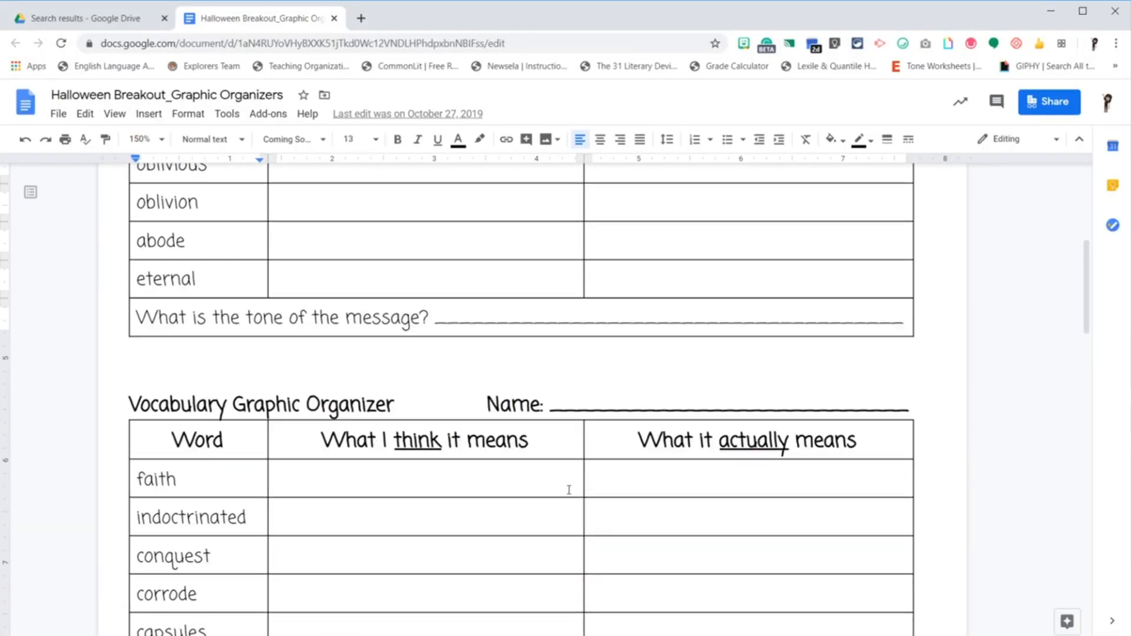
scroll(569, 490, up, 5)
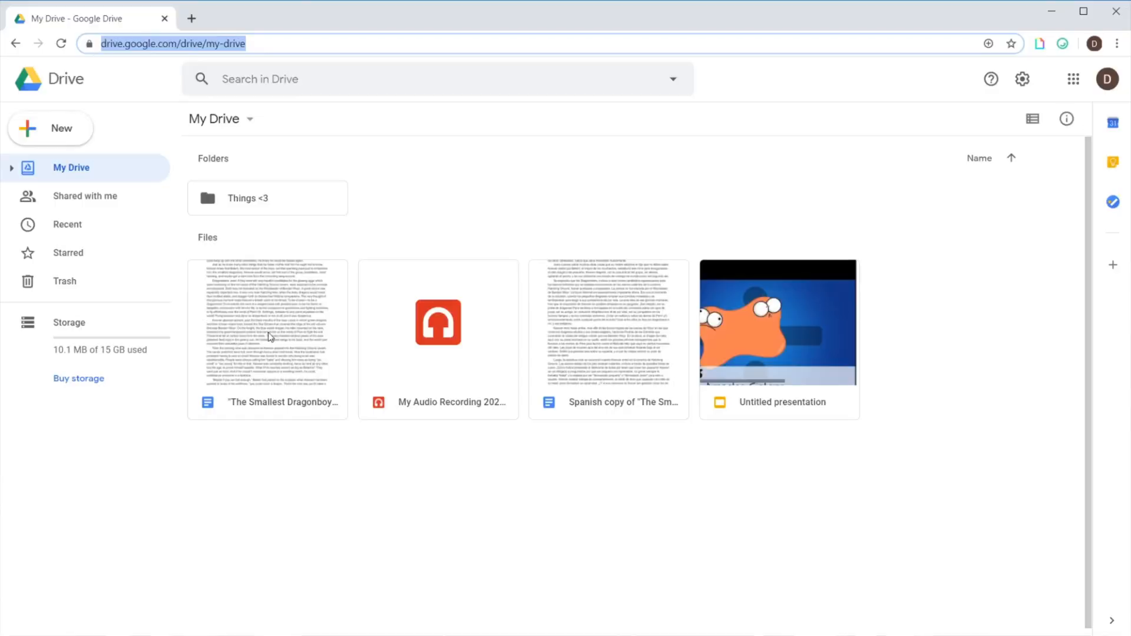
Open the "The Smallest Dragonboy" document from My Drive and set its zoom to 150%.
click(270, 336)
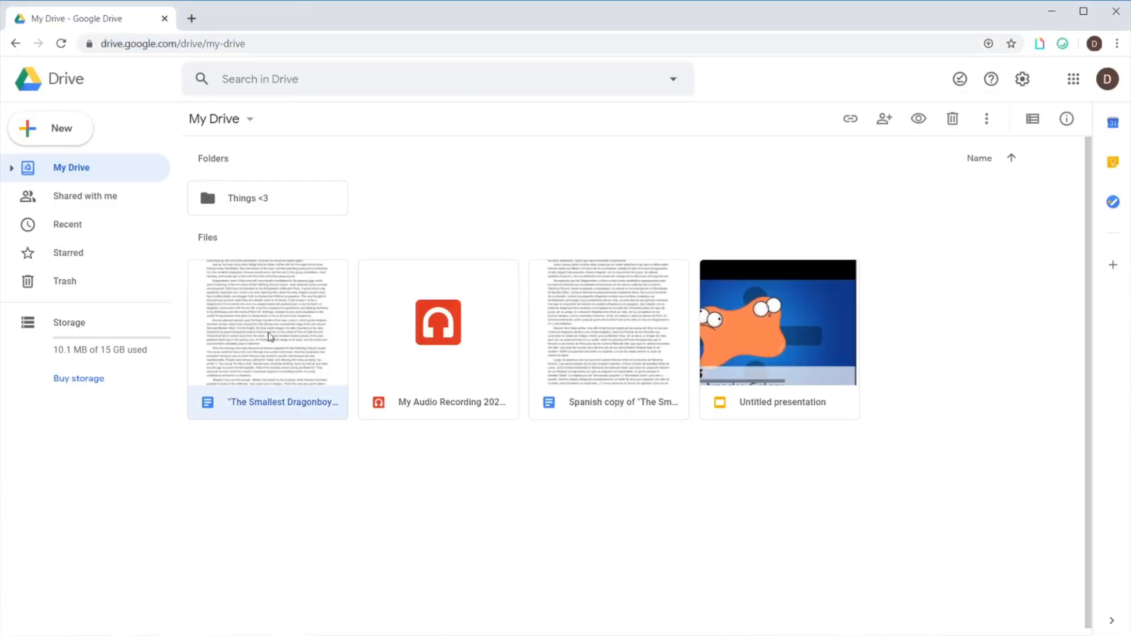
double_click(270, 336)
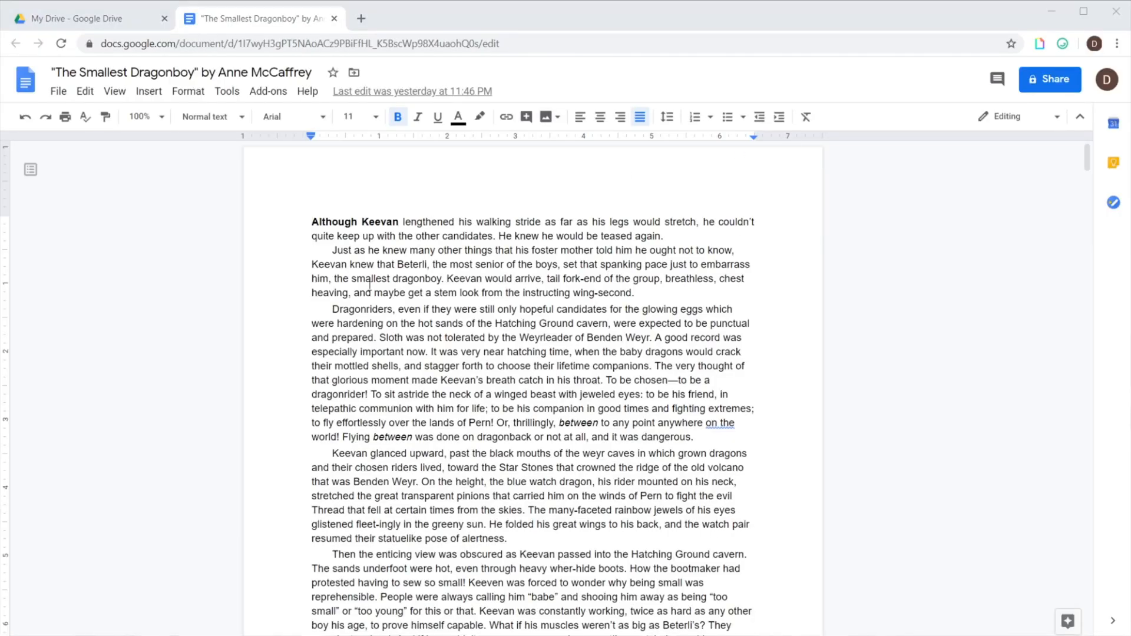
click(162, 117)
click(547, 259)
click(371, 280)
click(161, 116)
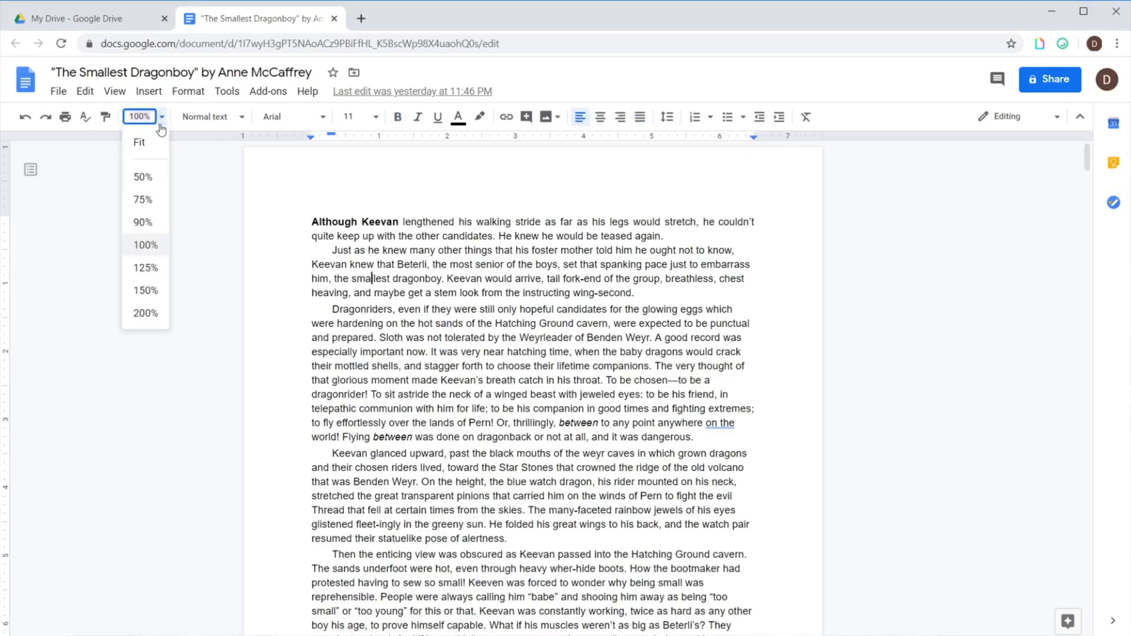
click(133, 293)
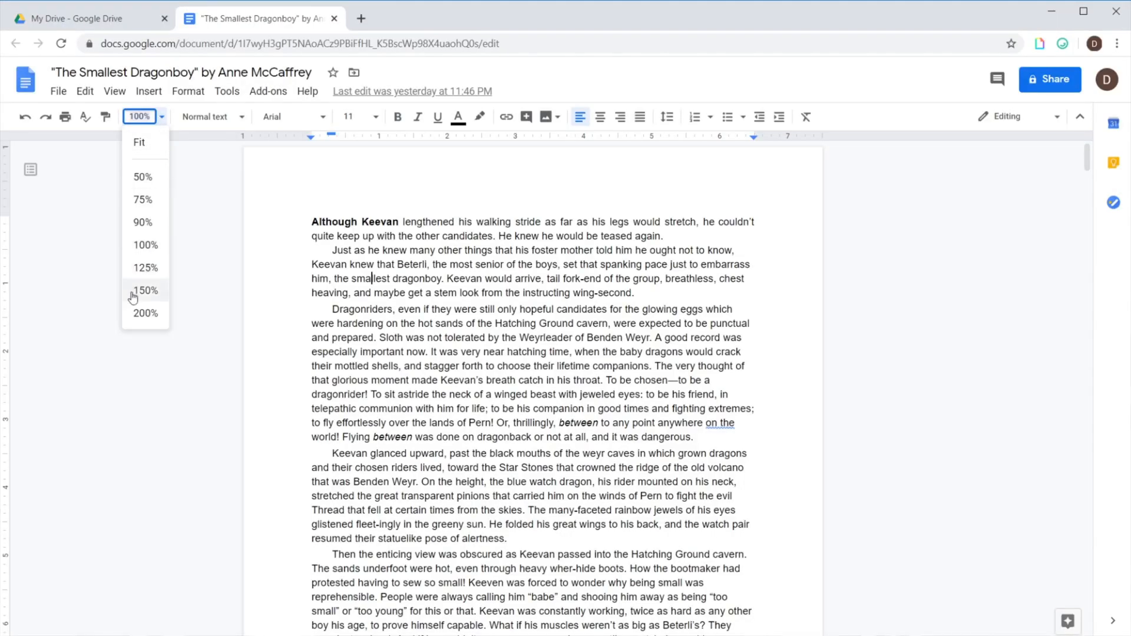
click(142, 290)
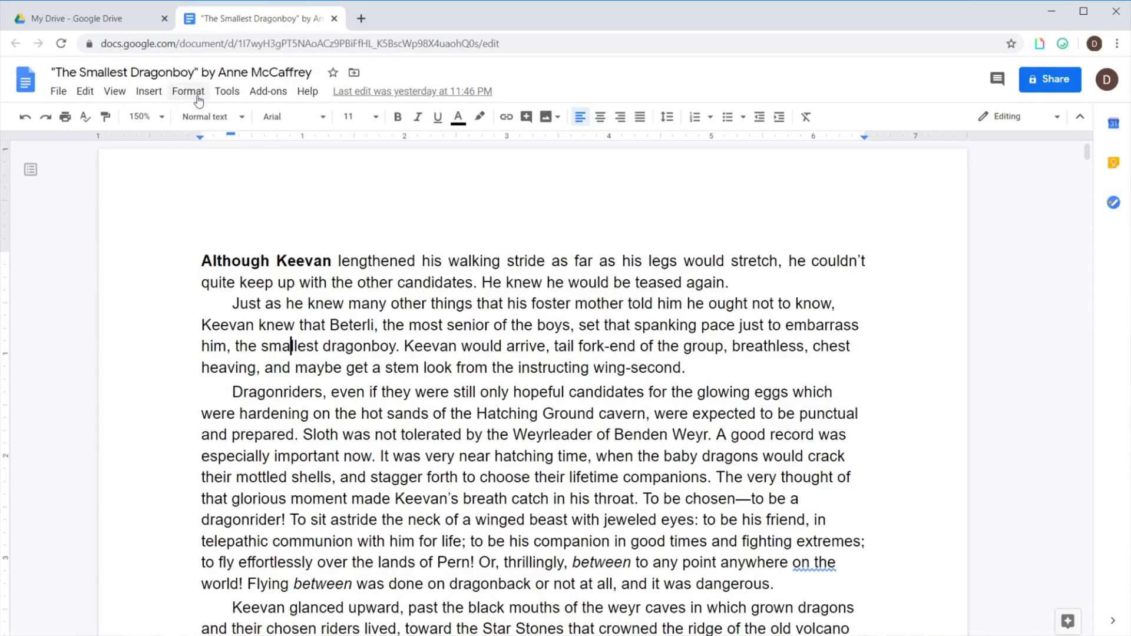
Create a Spanish translated copy of the "The Smallest Dragonboy" document, keeping the suggested title.
click(229, 94)
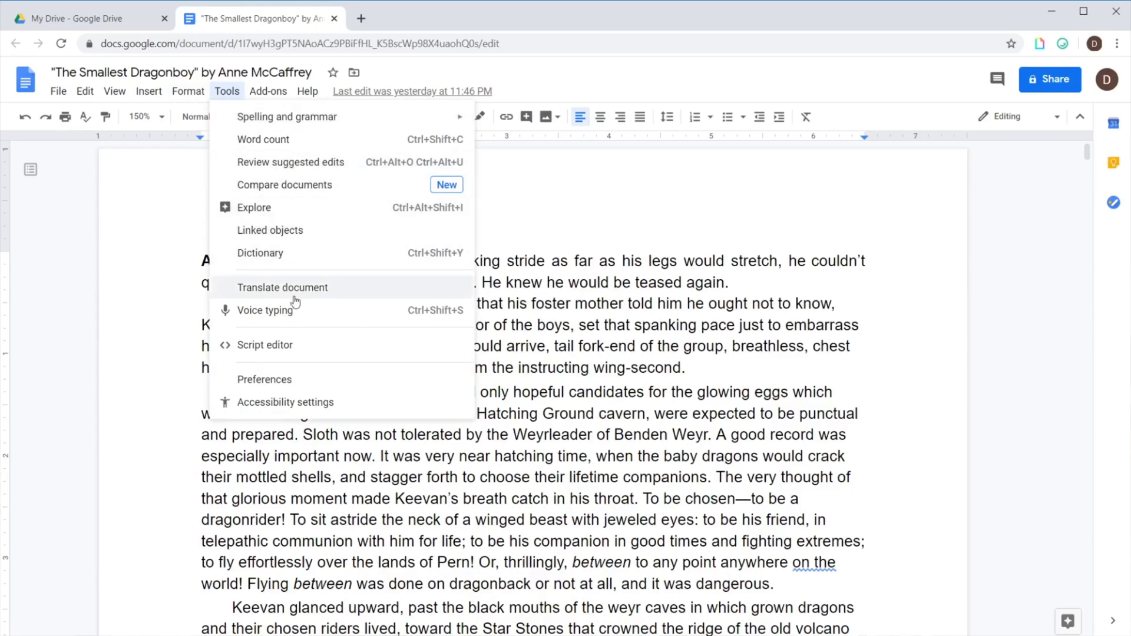
click(327, 290)
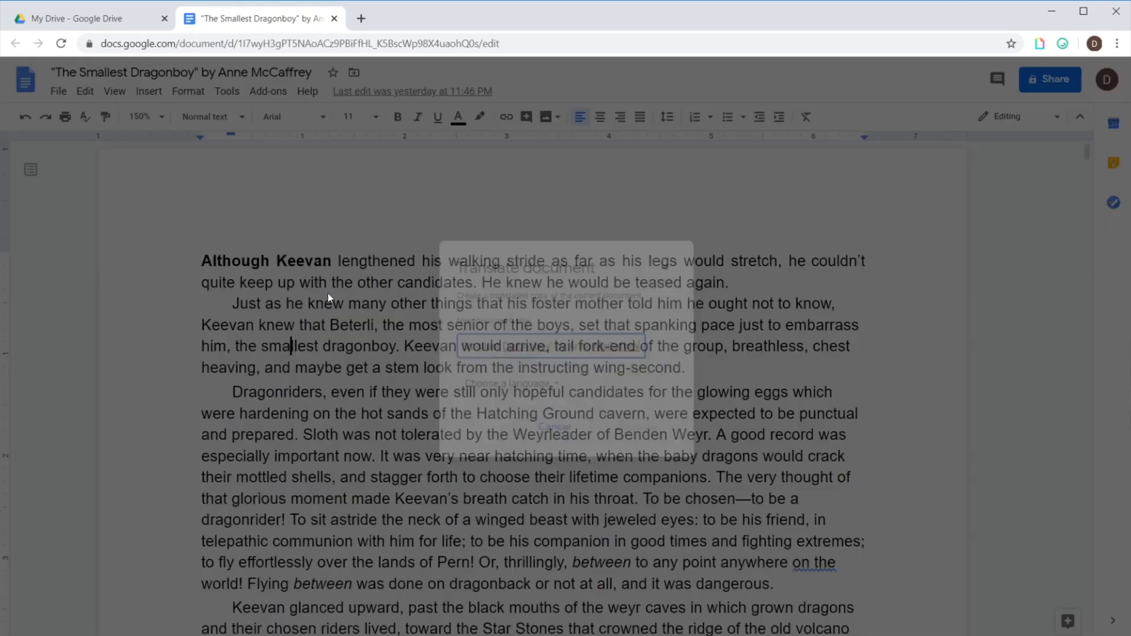
click(556, 386)
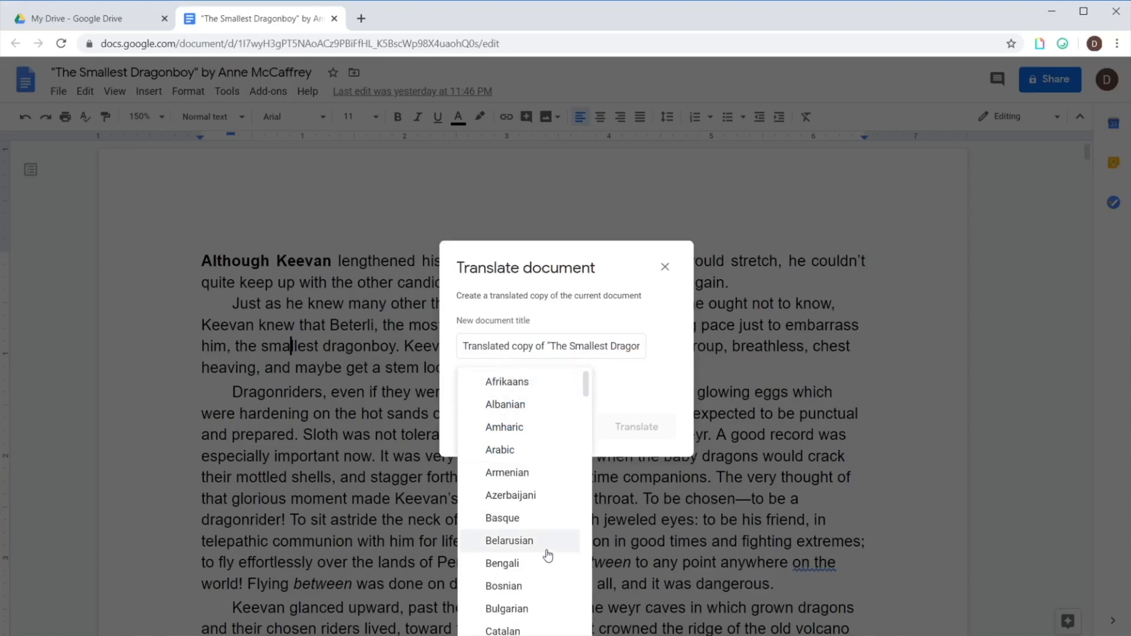
click(522, 415)
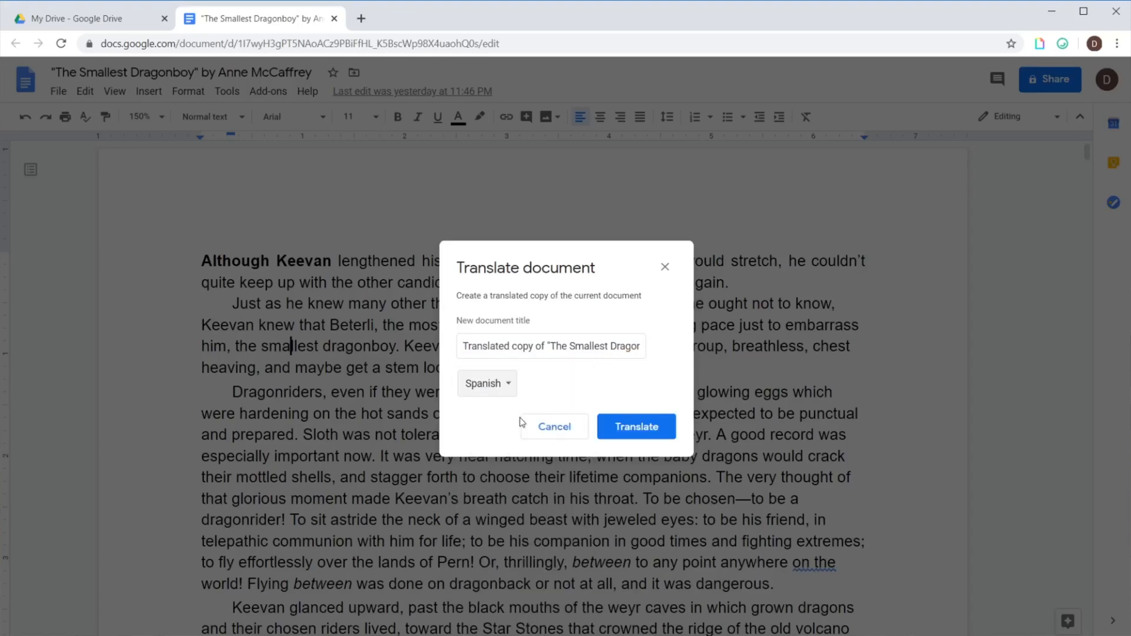
click(638, 429)
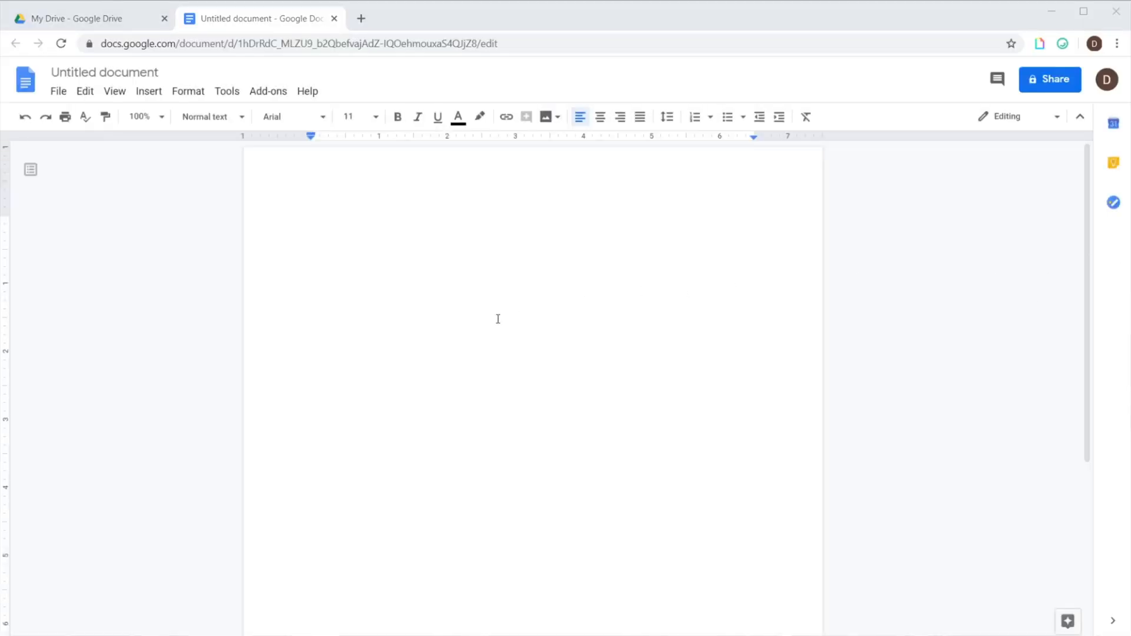
Dictate "hello! This is an example of me using voice to text in Google Docs." into the blank document with voice typing.
click(232, 94)
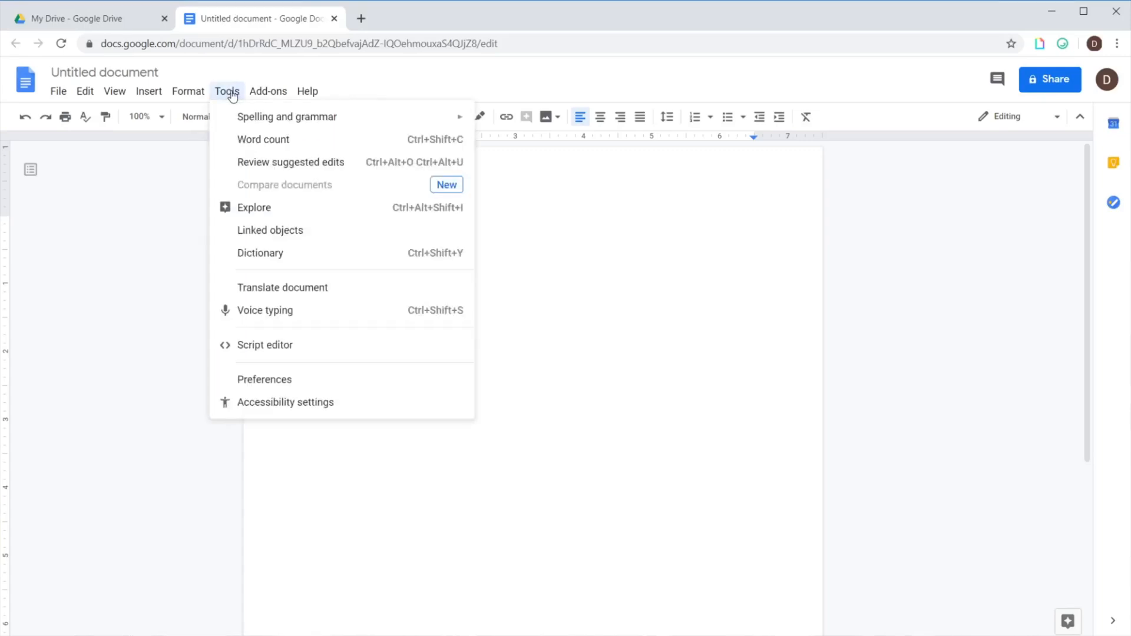
click(276, 318)
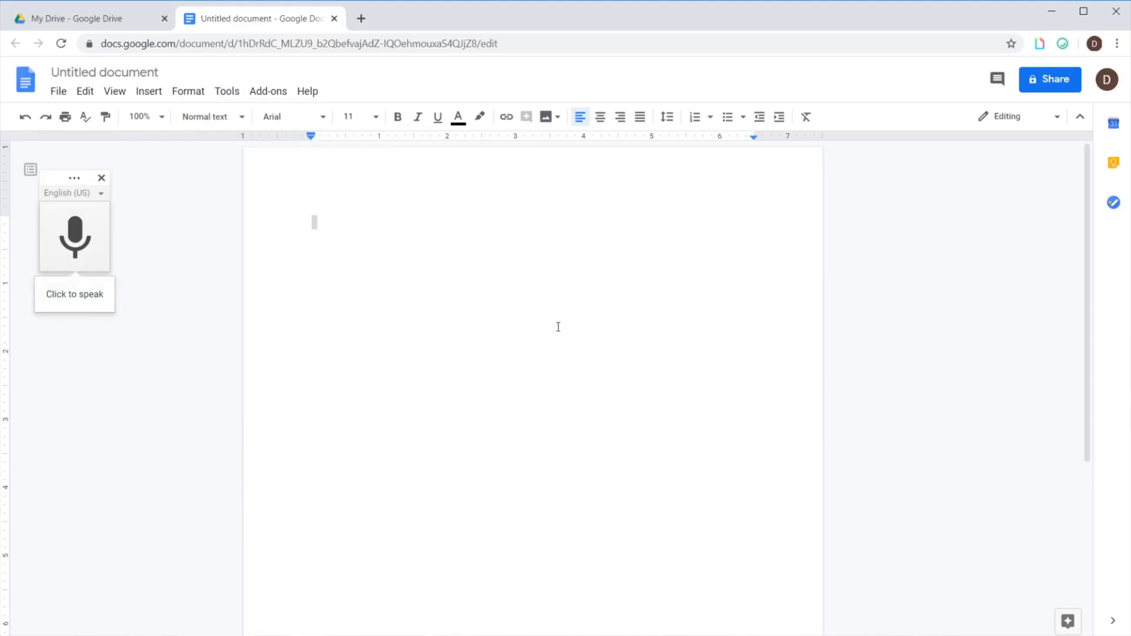
click(75, 237)
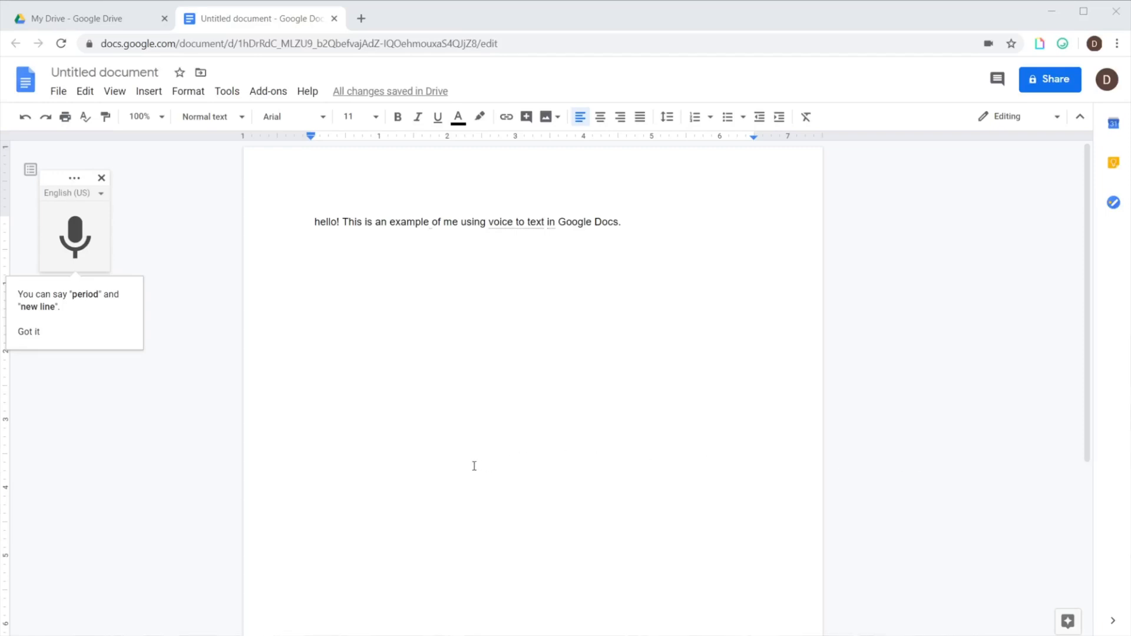
click(489, 419)
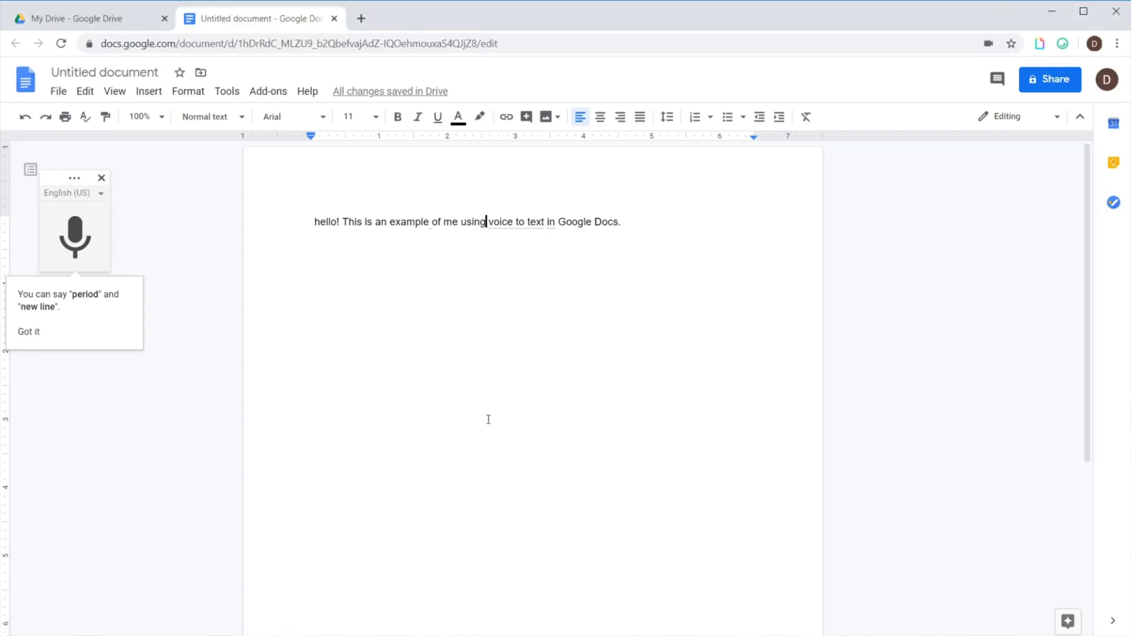
Open Explore in the document and search for "dolphins".
click(225, 94)
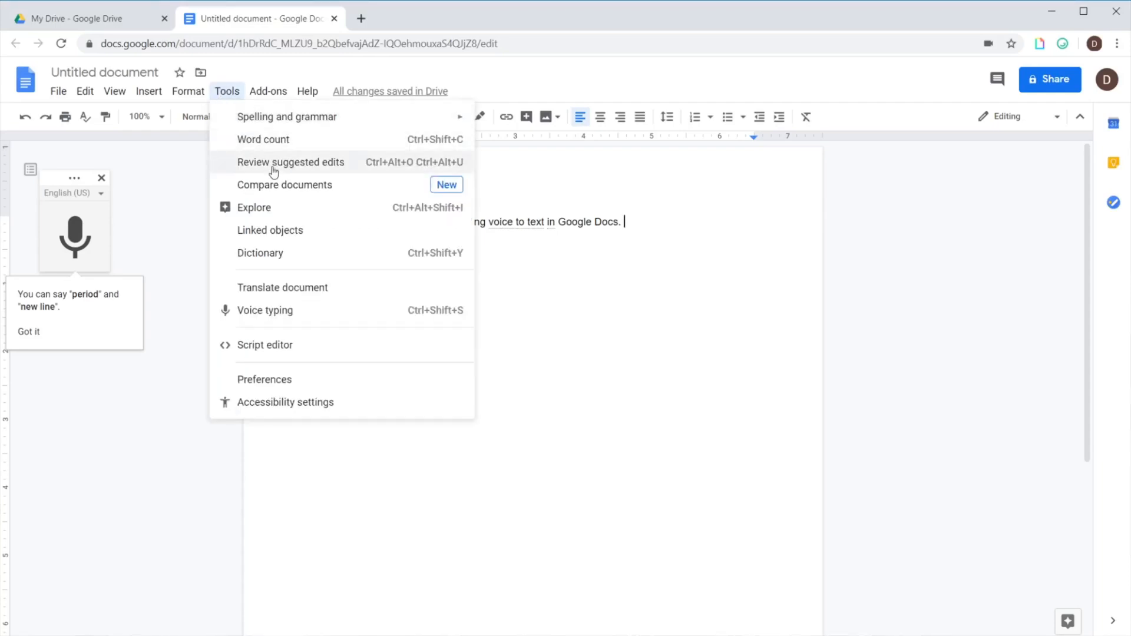
click(325, 217)
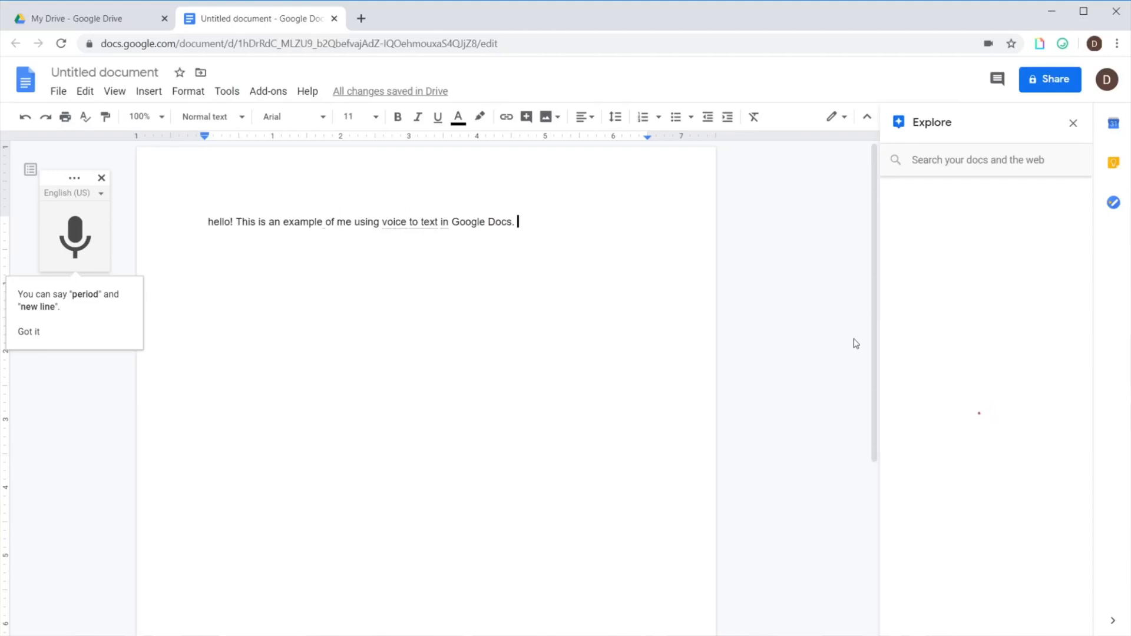
click(953, 162)
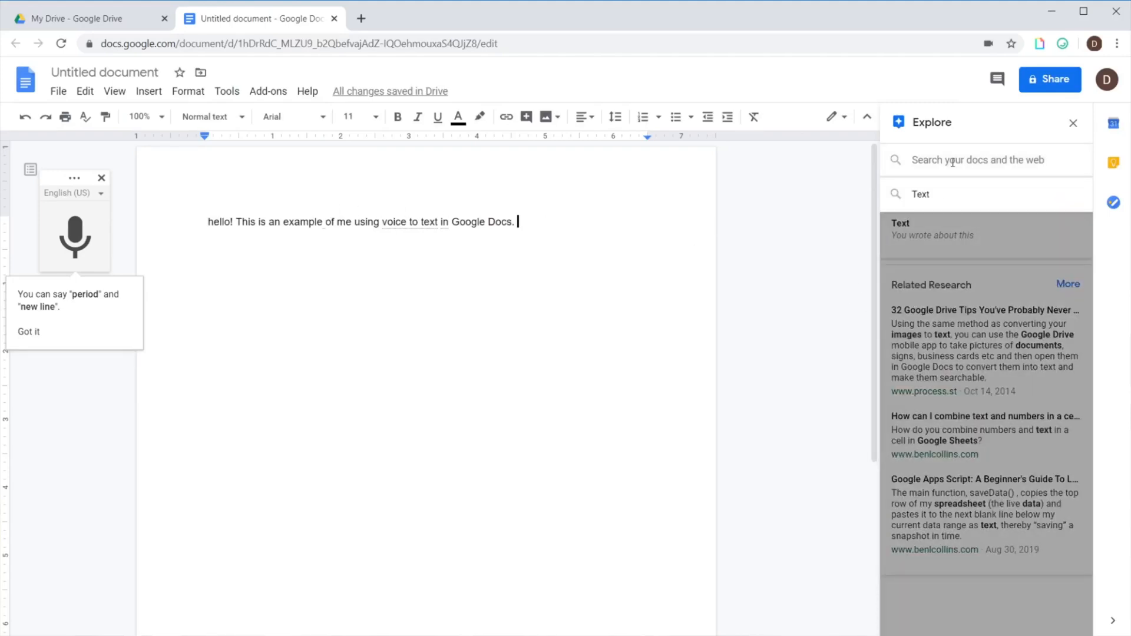
click(968, 164)
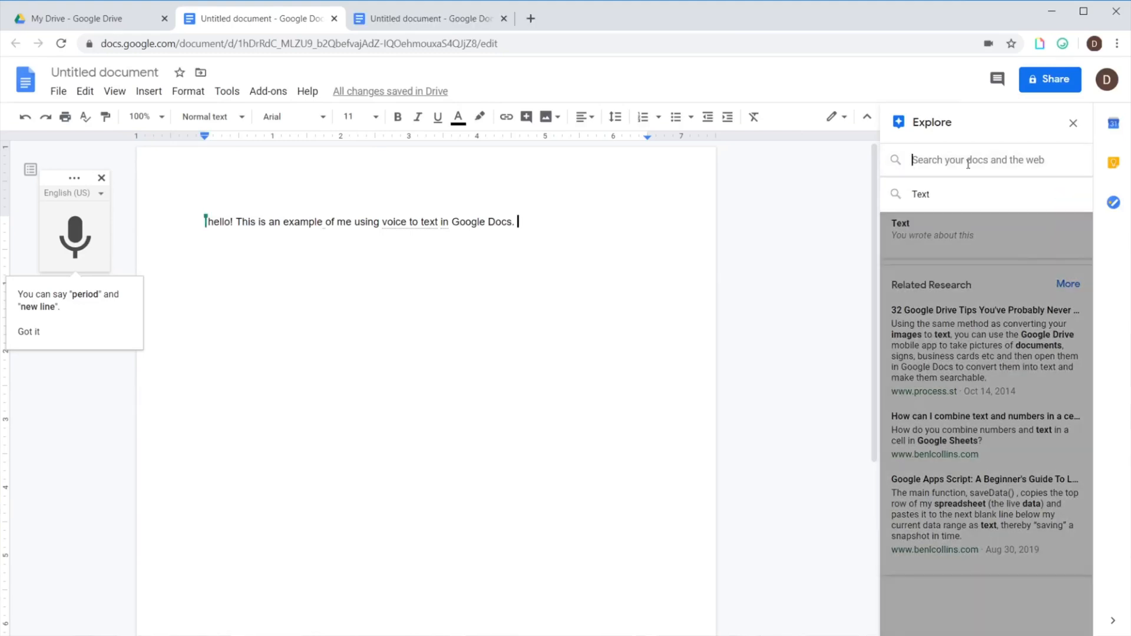
text(do)
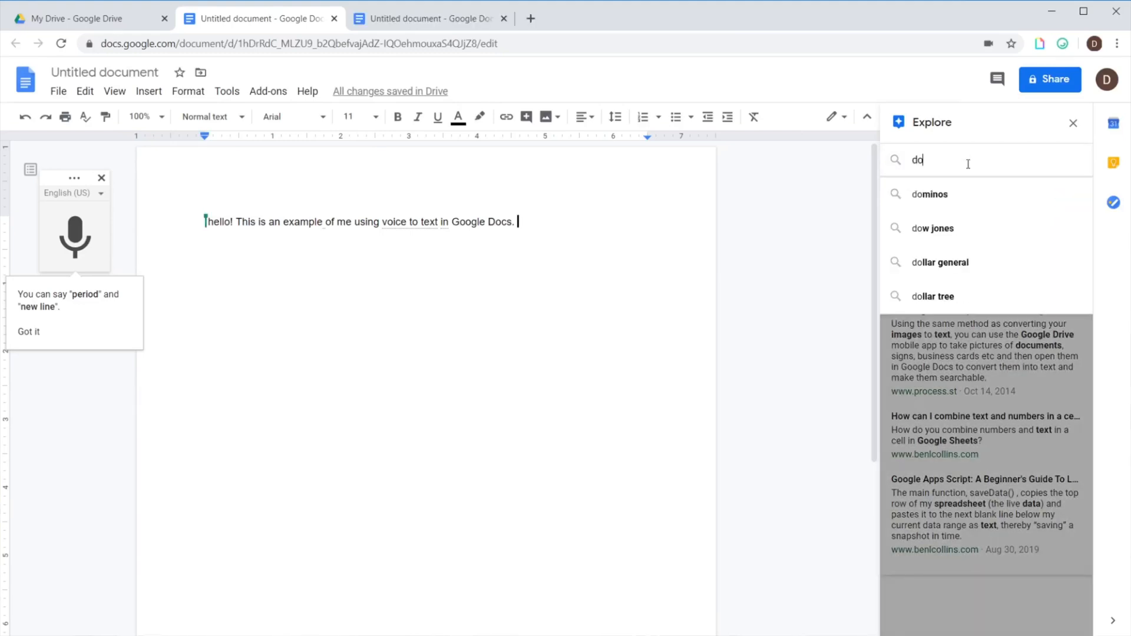
text(lphi)
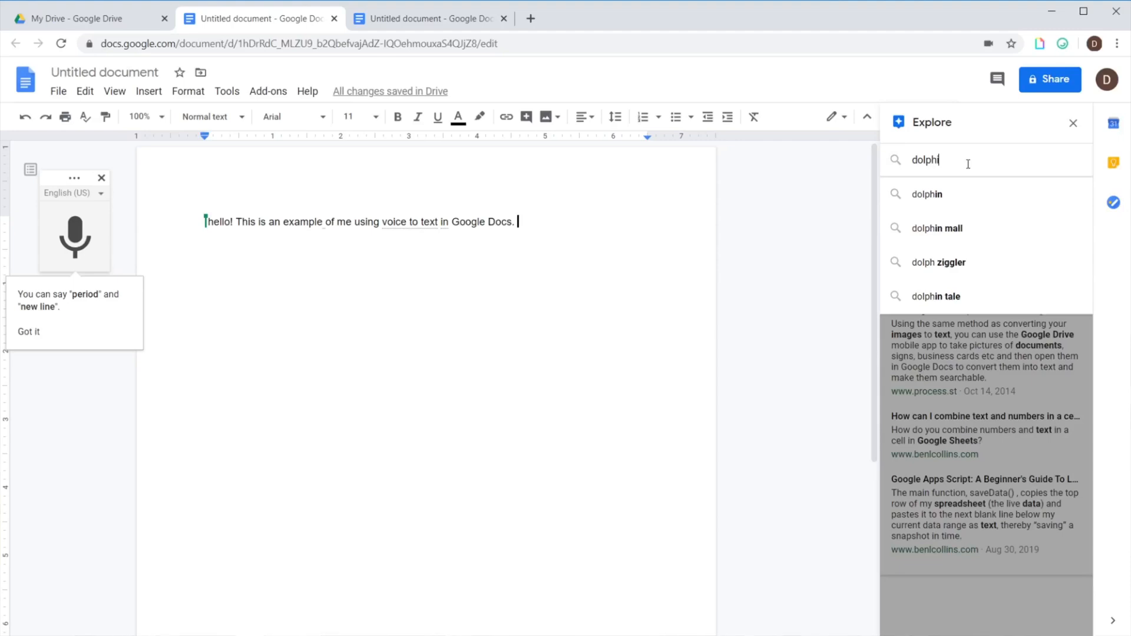
text(ns)
key(Return)
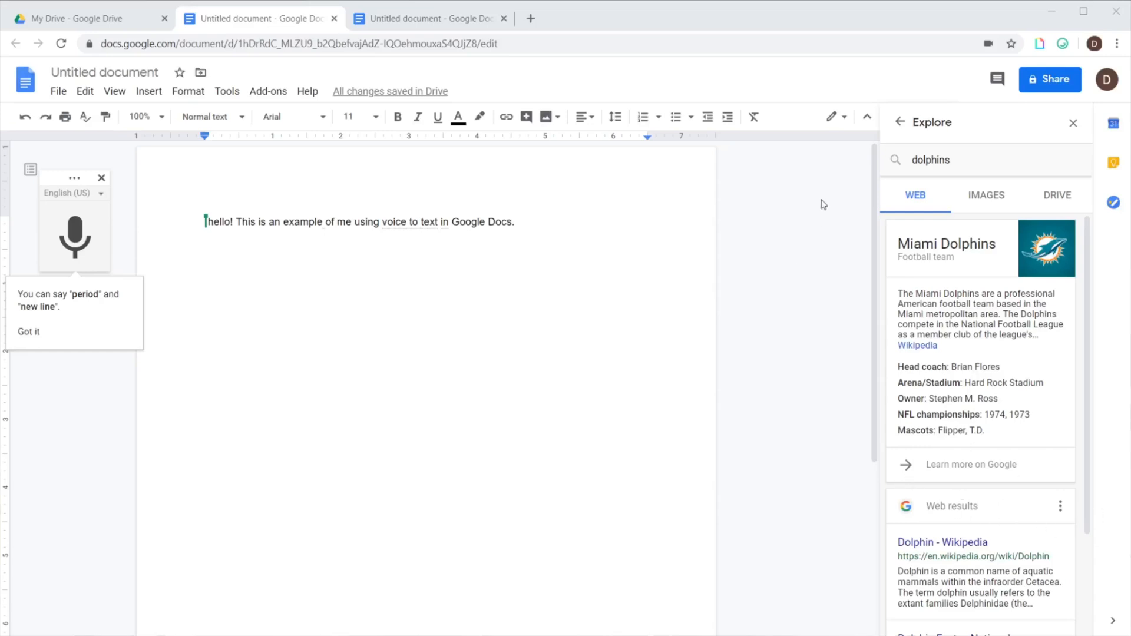
Open the National Geographic "Dolphin Facts" web result and read through the article to its Threats section.
scroll(961, 442, down, 2)
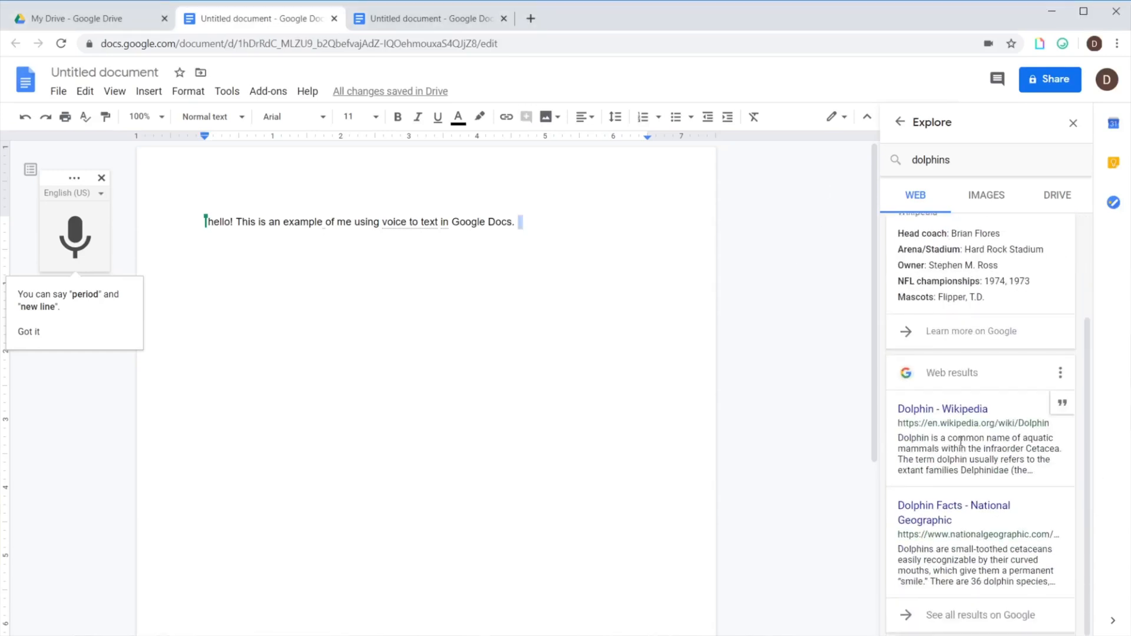
click(922, 518)
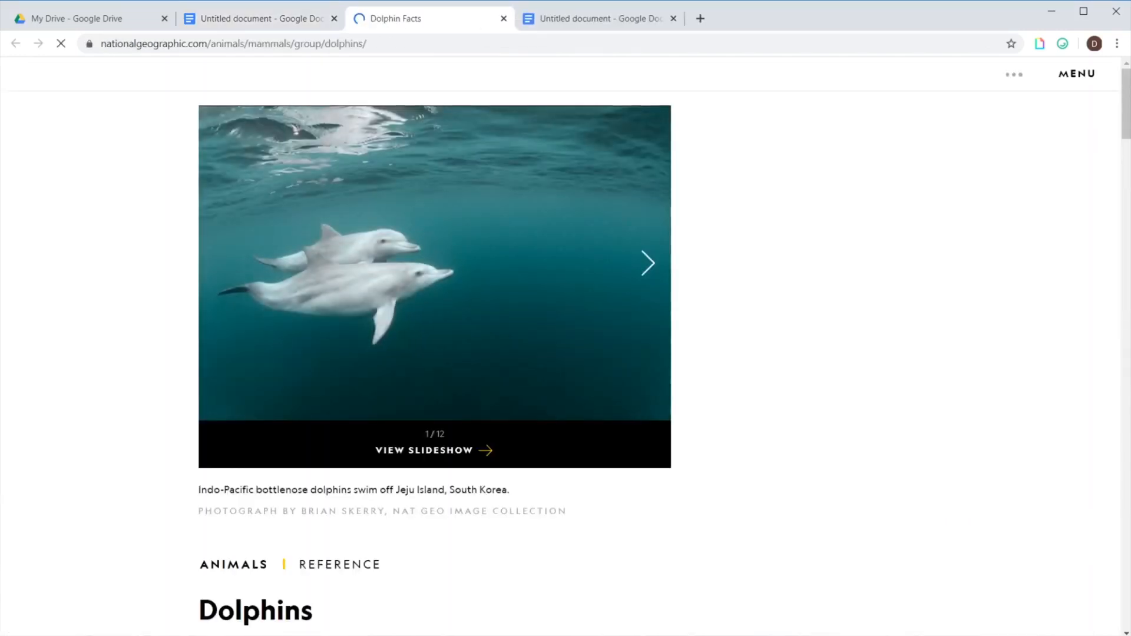
scroll(516, 508, down, 5)
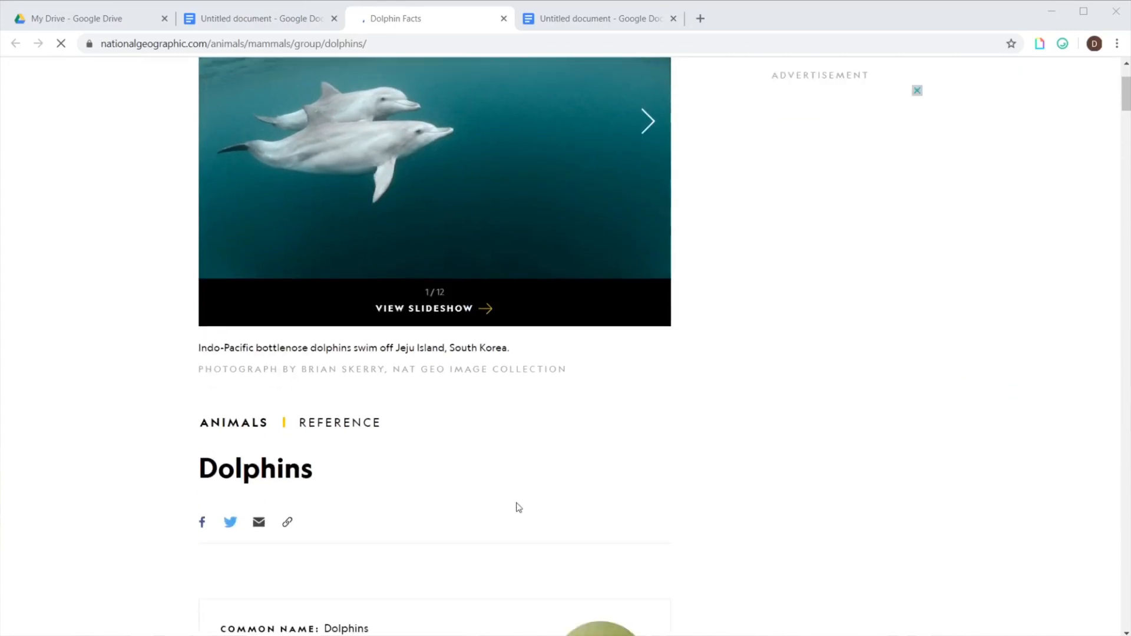
scroll(519, 505, down, 10)
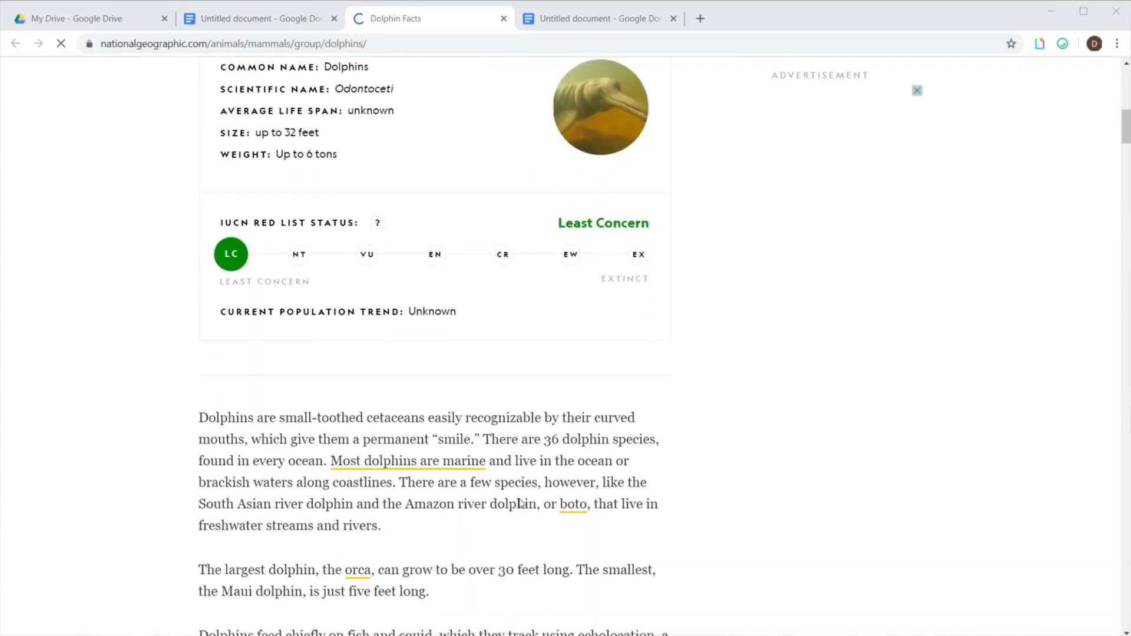
scroll(520, 503, down, 6)
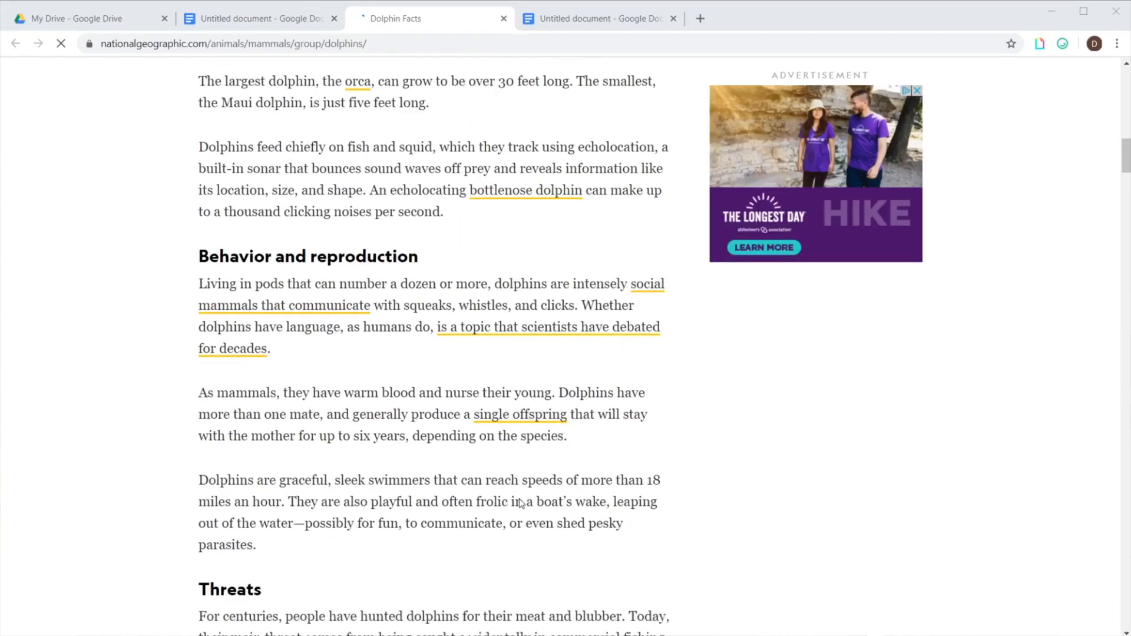
scroll(521, 503, down, 5)
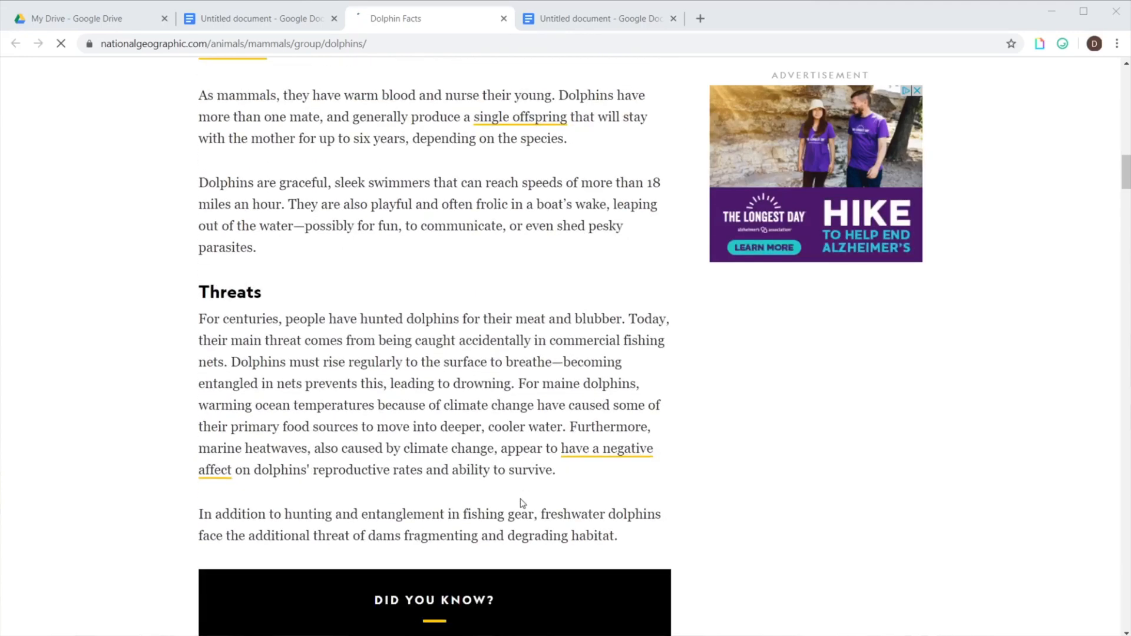
scroll(520, 501, up, 1)
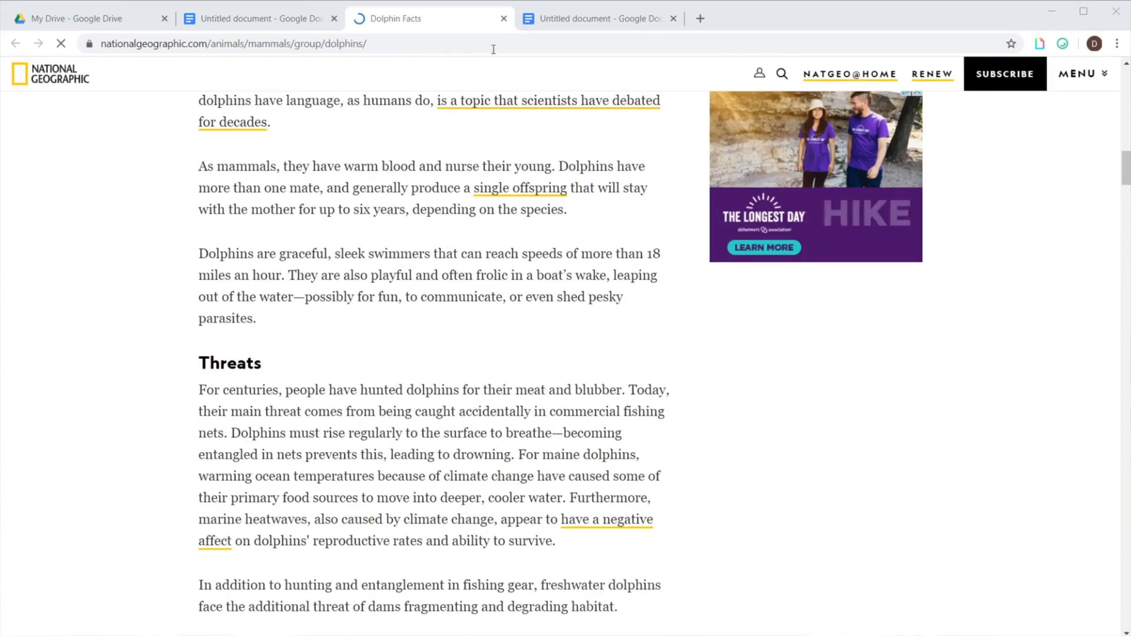
Return to the document with the dictated sentence and write "Dolphins are mammals." on a new line below it.
click(307, 19)
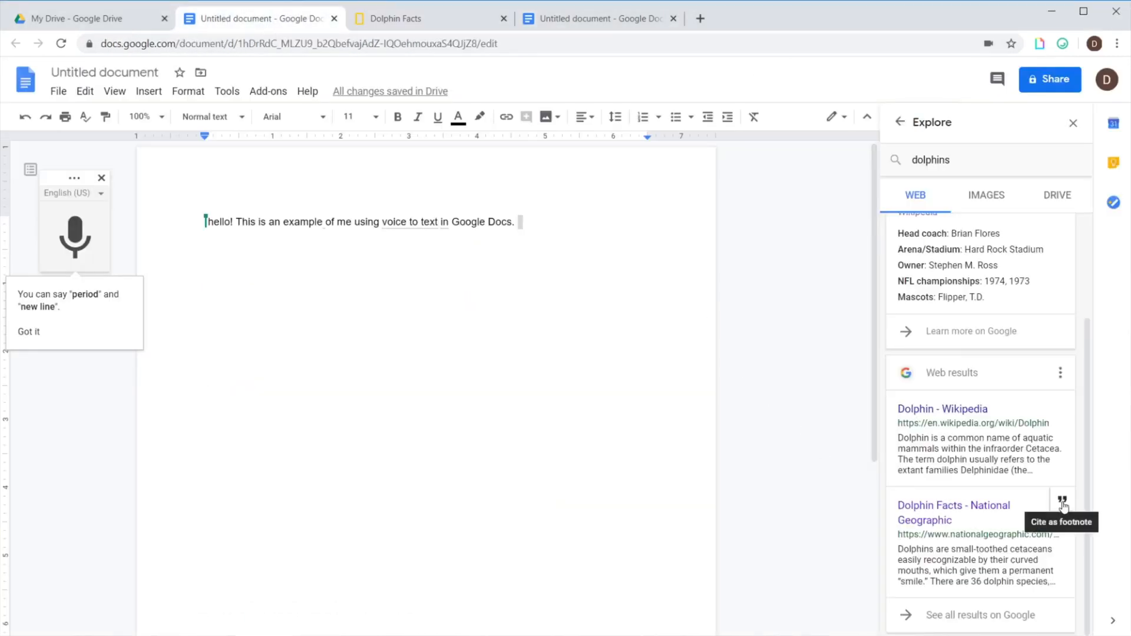
click(559, 295)
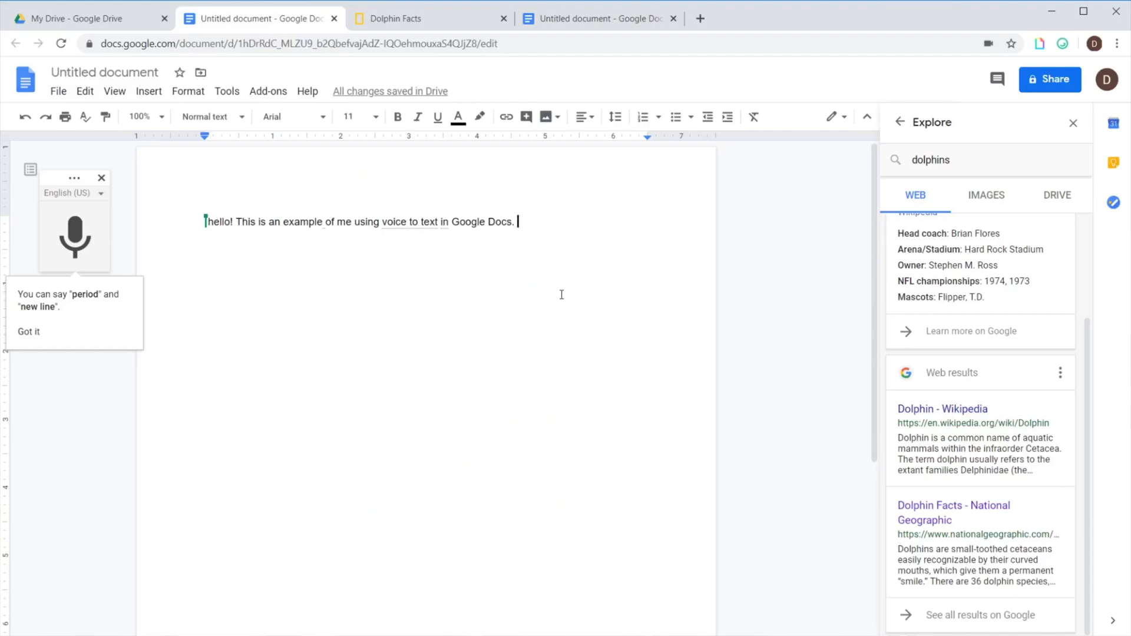
key(Return)
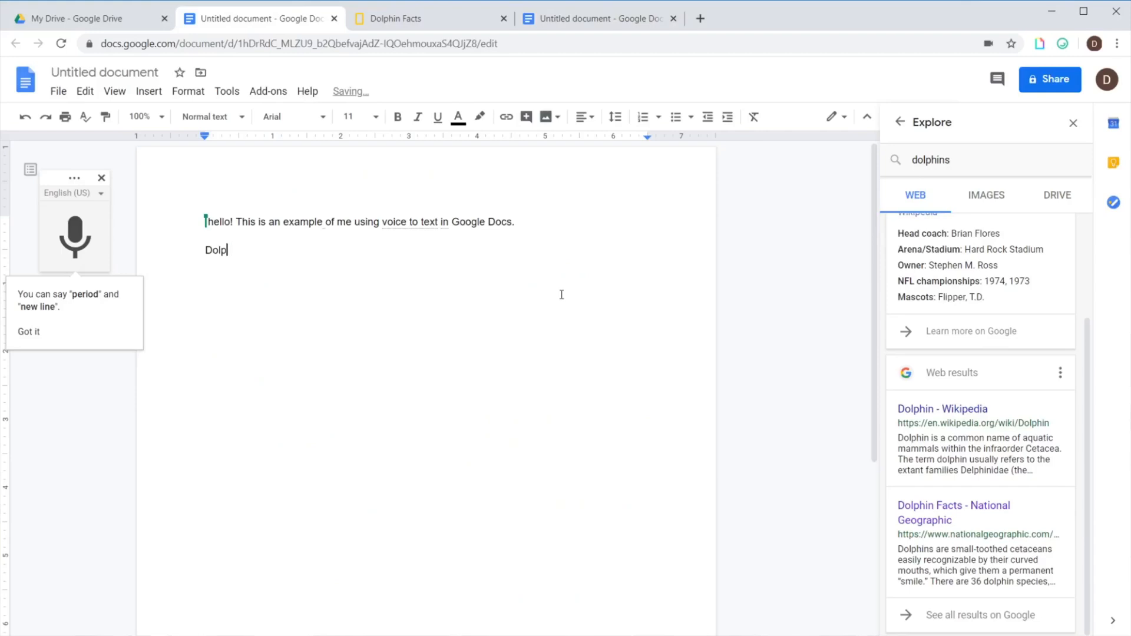
text(re mammals)
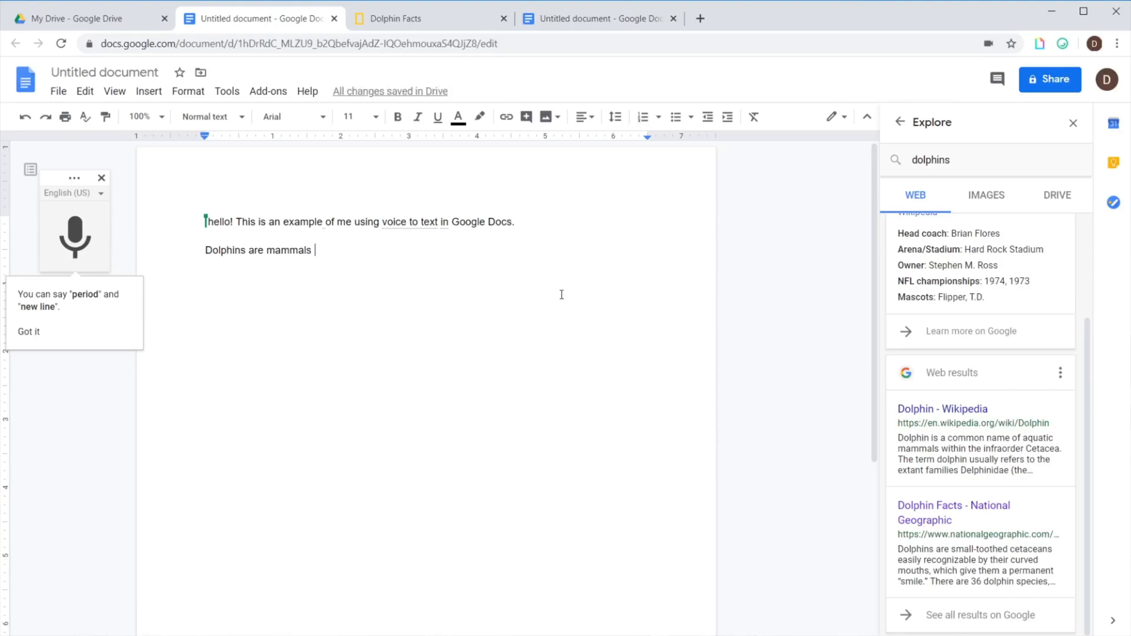
key(BackSpace)
text(.)
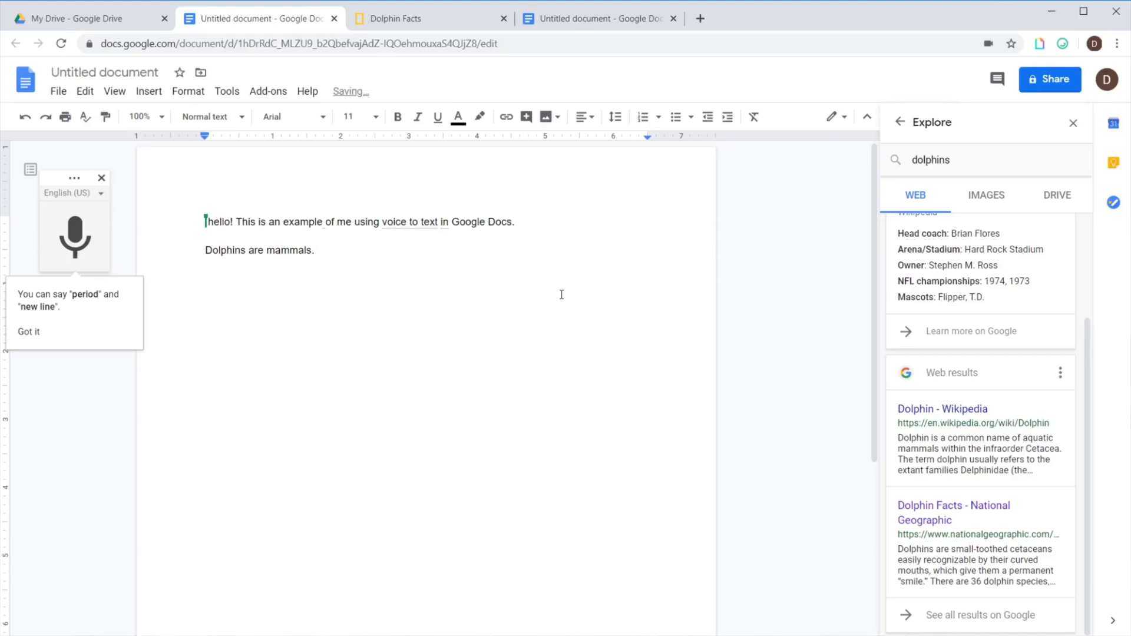
Cite the National Geographic "Dolphin Facts" result as a footnote for the dolphin sentence and review the citation text.
click(1062, 502)
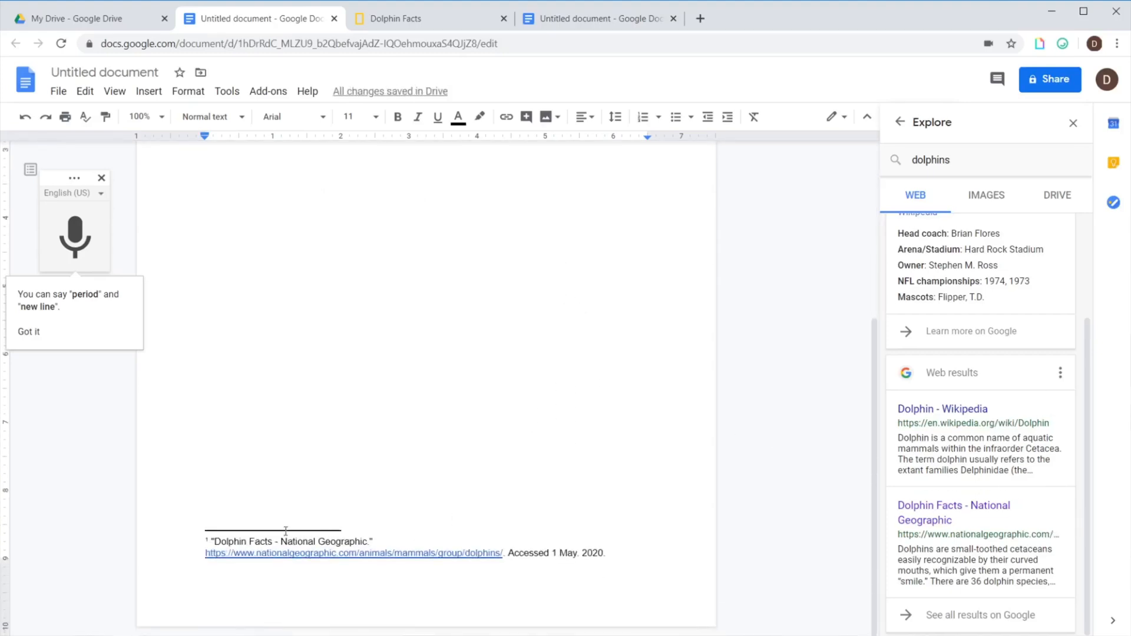
drag(638, 562, 401, 538)
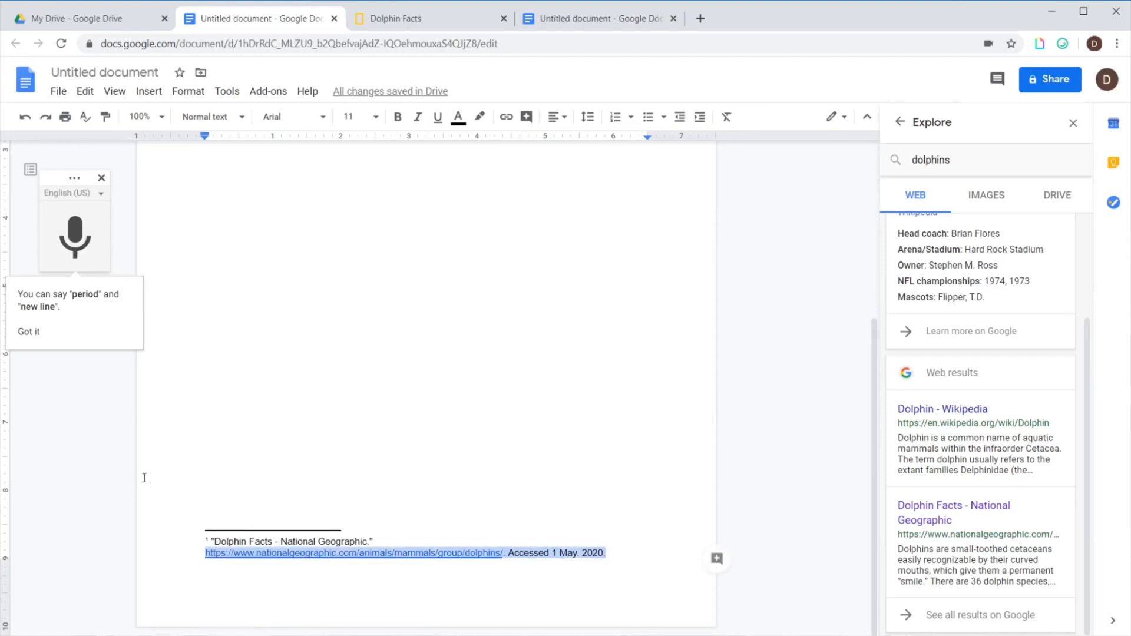
drag(246, 524, 220, 539)
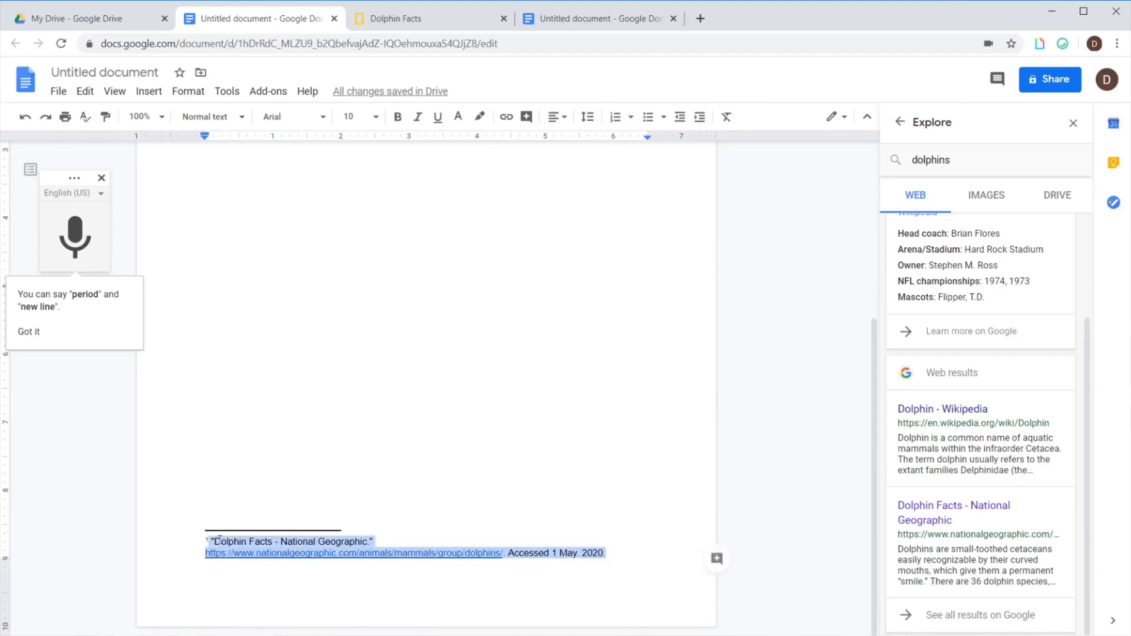
click(442, 539)
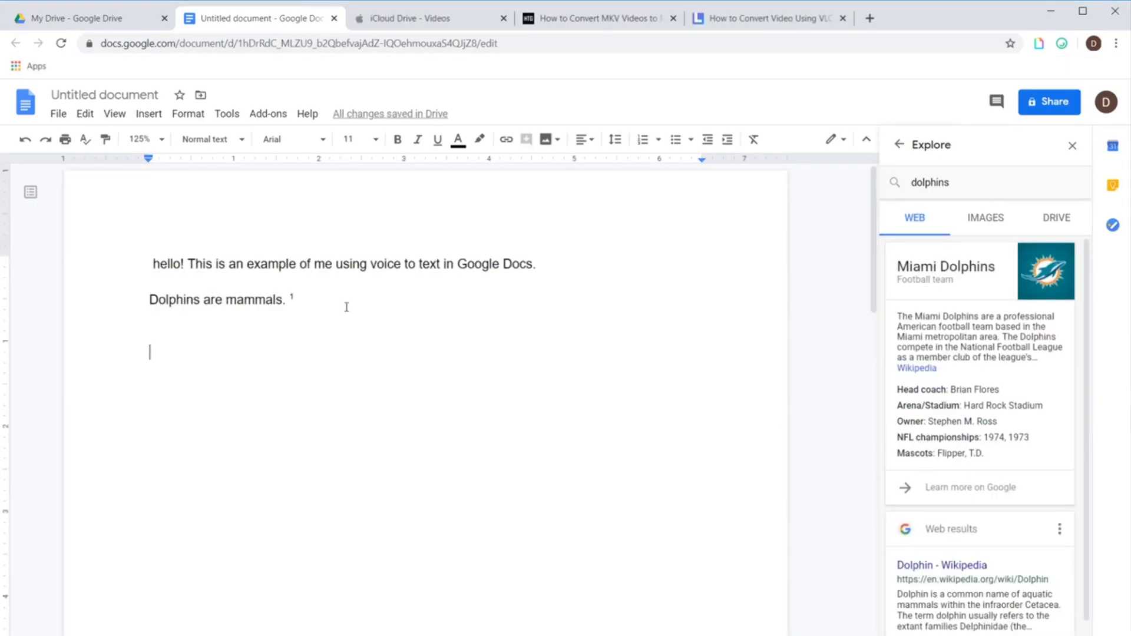
Insert the close-up photo of the swimming dolphin's head from Explore's image results below the dolphin sentence, remove the blank line above it, and preview the image.
click(992, 225)
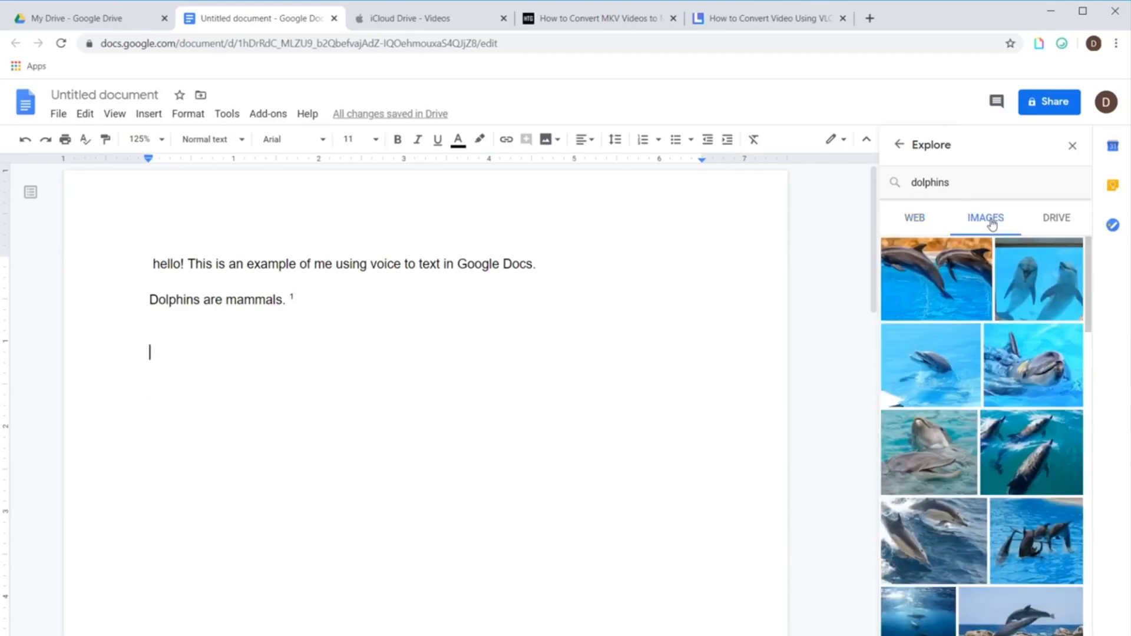
mouse_move(954, 349)
mouse_move(1031, 383)
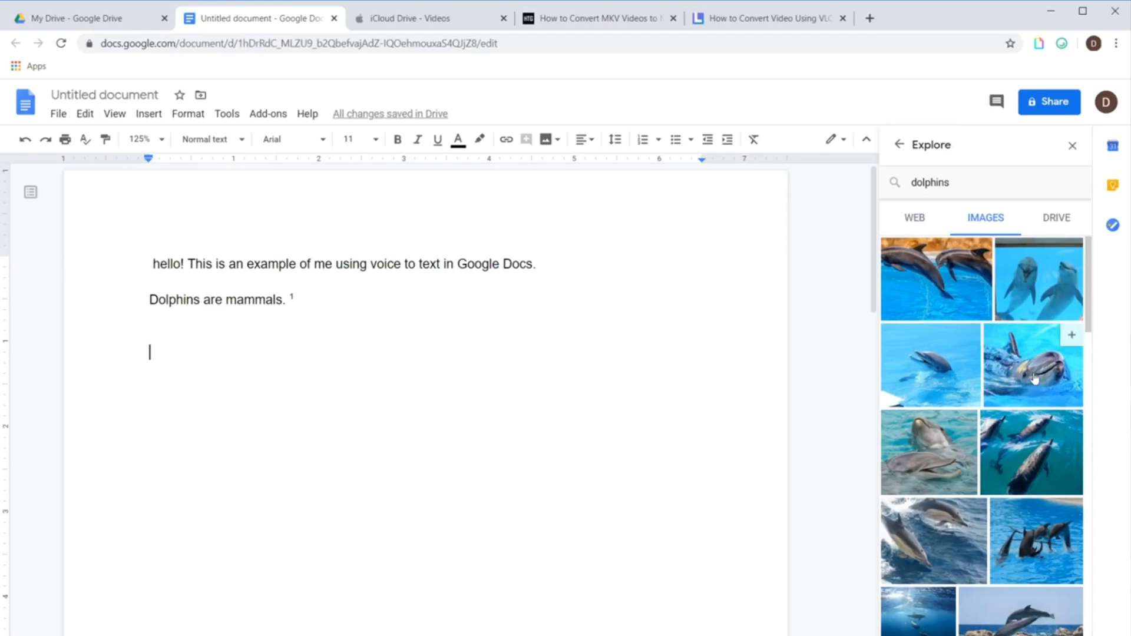
click(1072, 336)
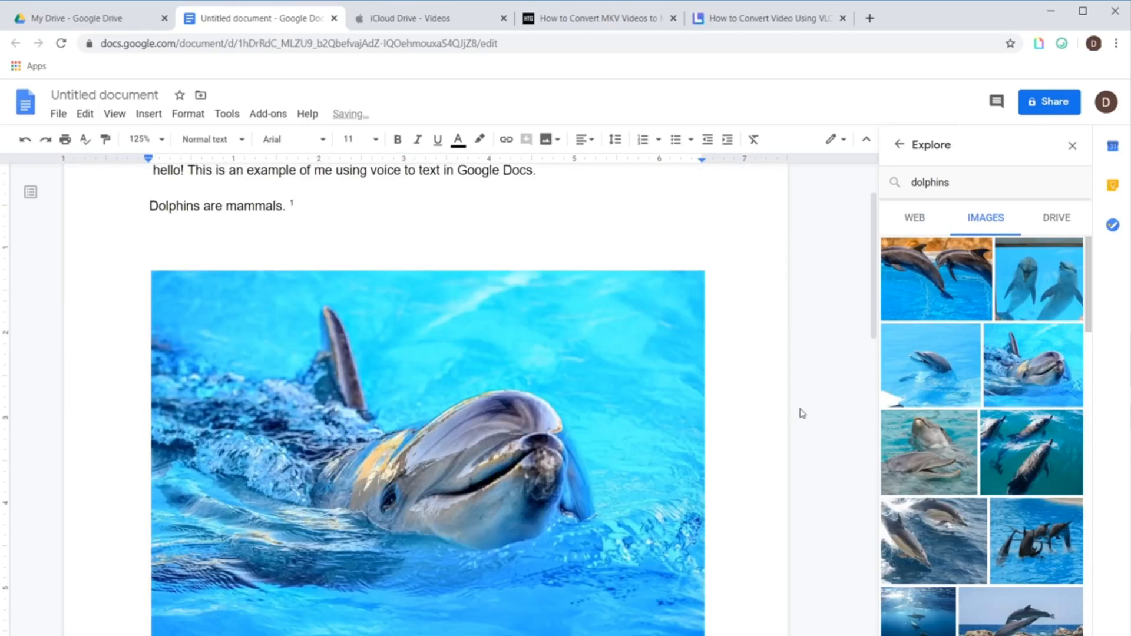
scroll(753, 463, up, 1)
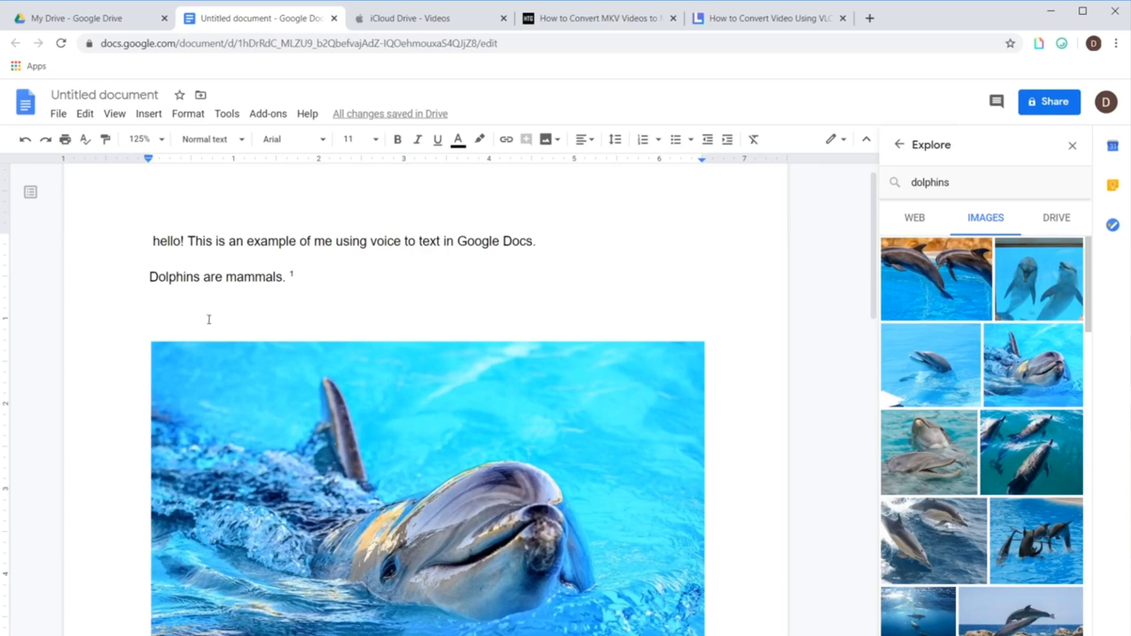
key(BackSpace)
key(BackSpace)
mouse_move(1028, 380)
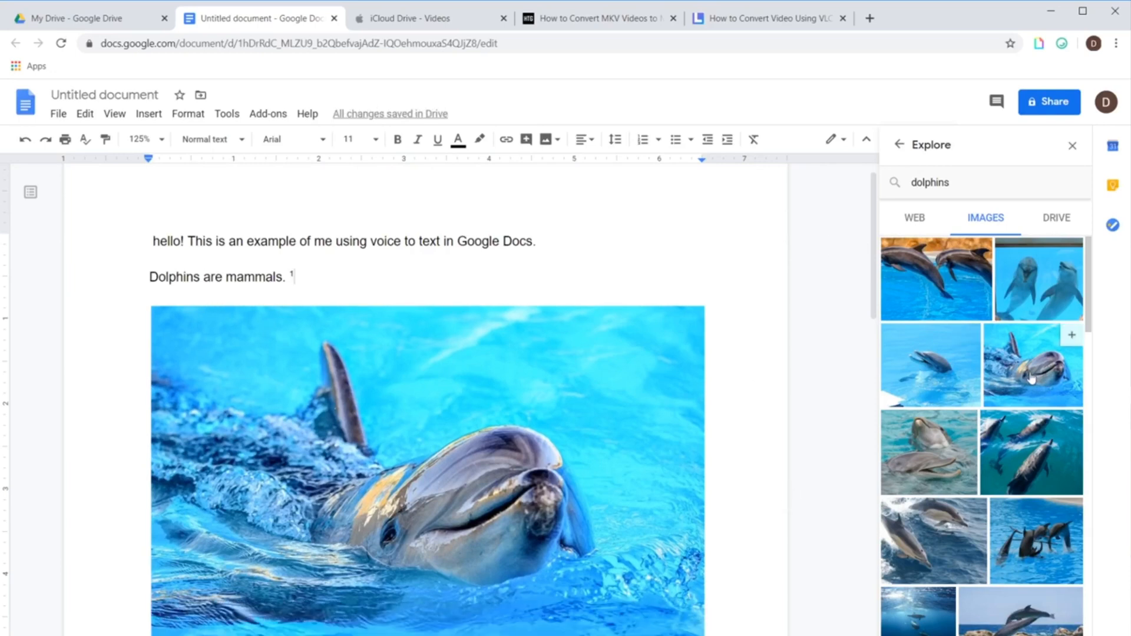
click(1031, 379)
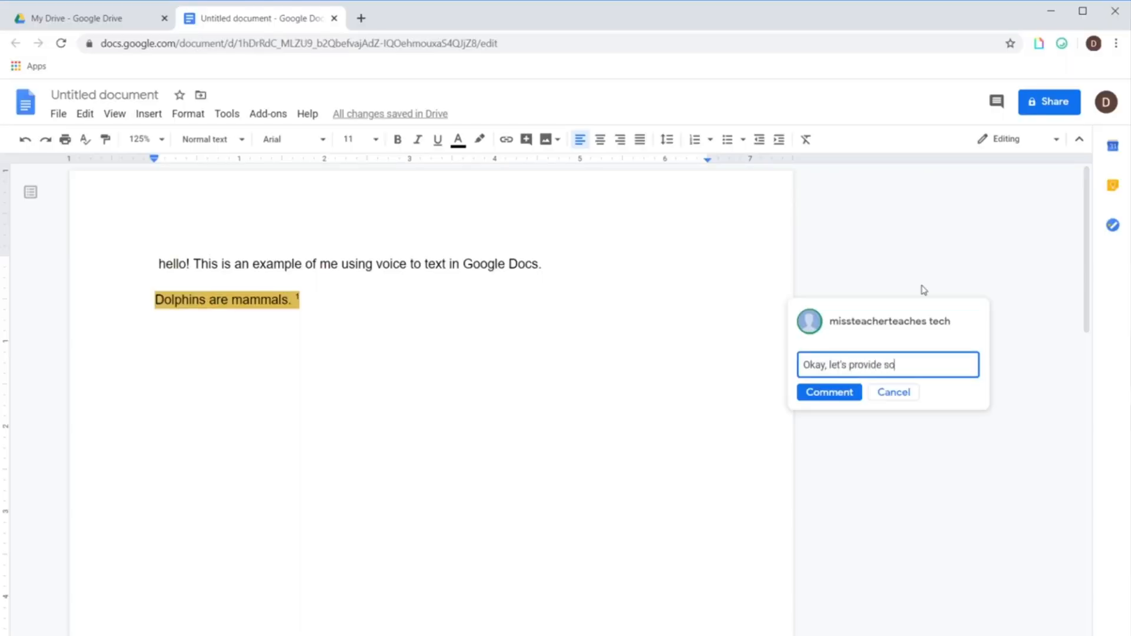
Comment on "Dolphins are mammals." with "Okay, let's provide some more information here. What makes them mammals? Why is this information important?".
text(me more information)
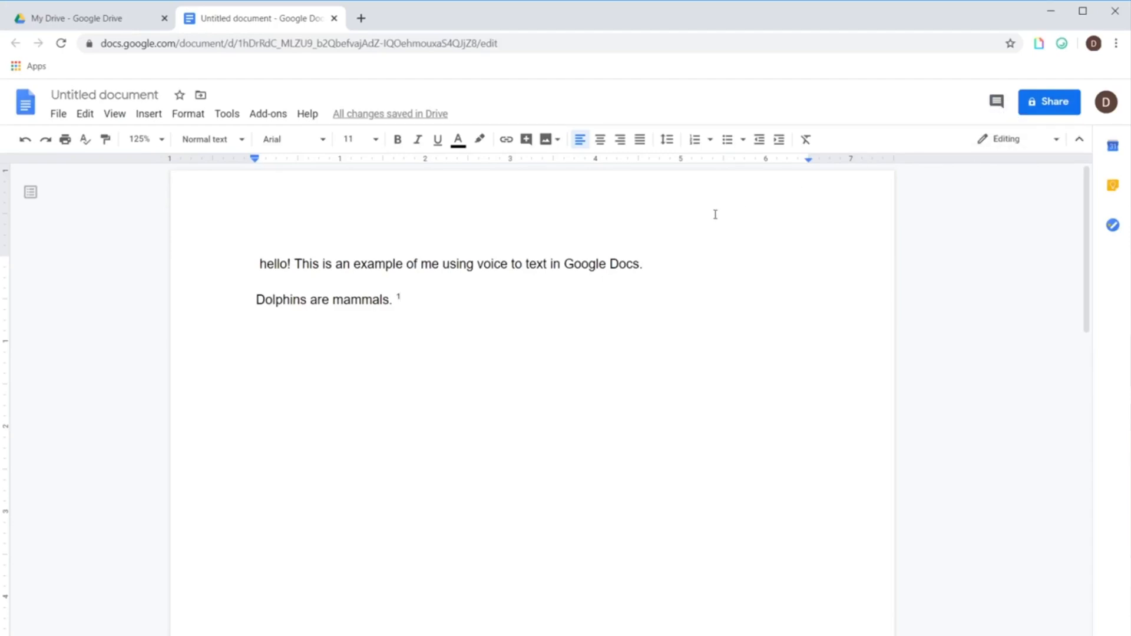
drag(444, 293, 216, 302)
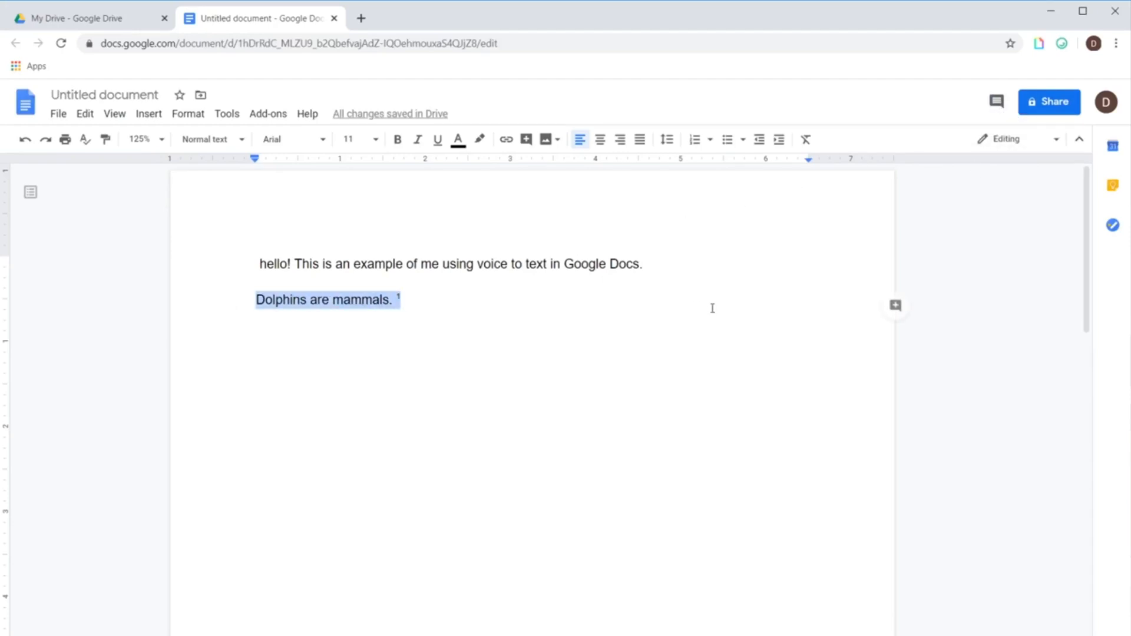
click(894, 305)
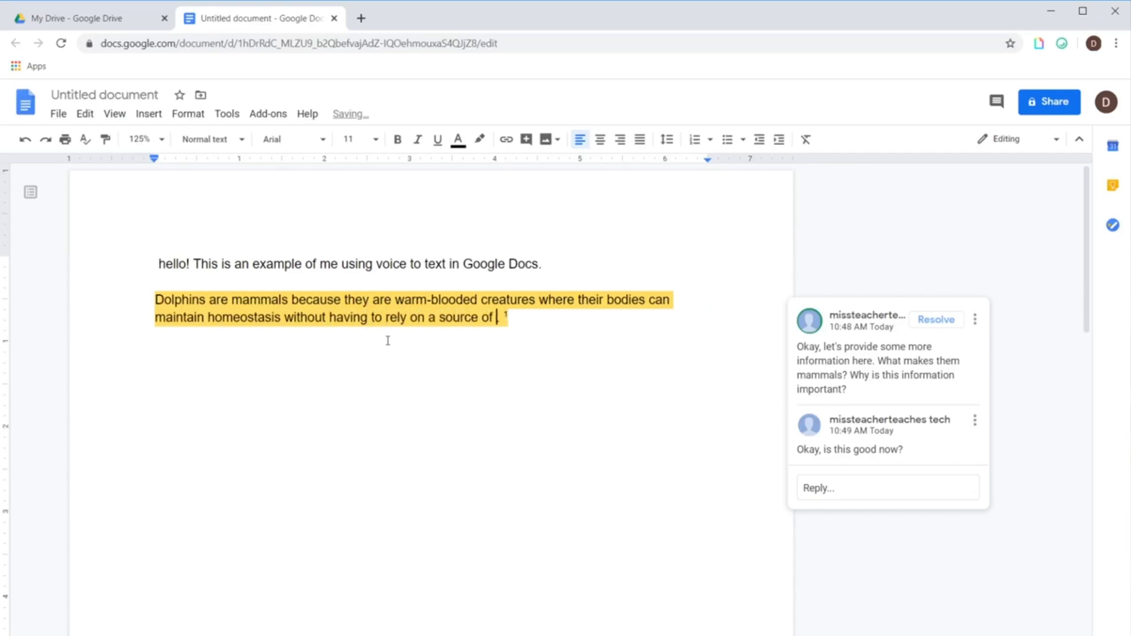
Reply "Much better! :D" in the comment thread on the expanded dolphin sentence.
click(574, 323)
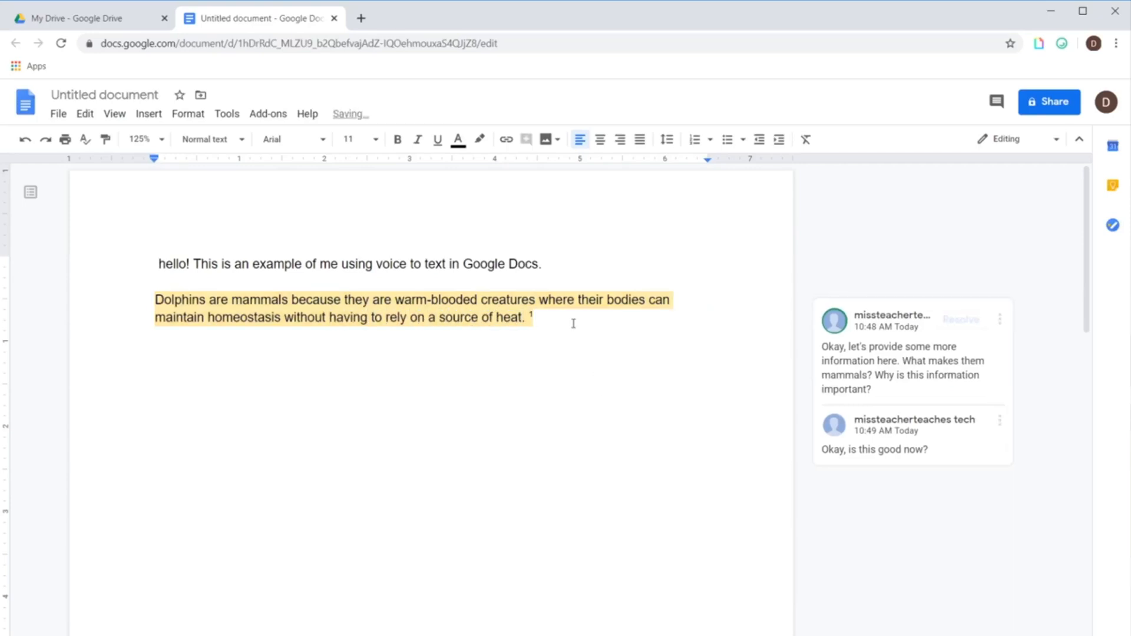
click(866, 457)
text(Much be)
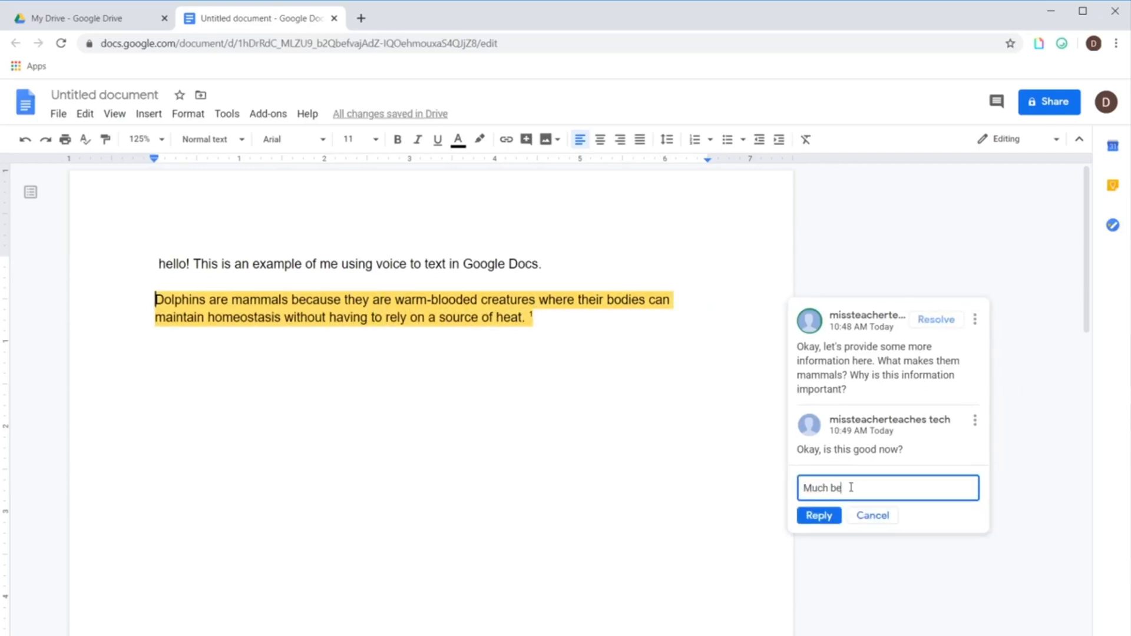
text(tter! :D)
click(819, 516)
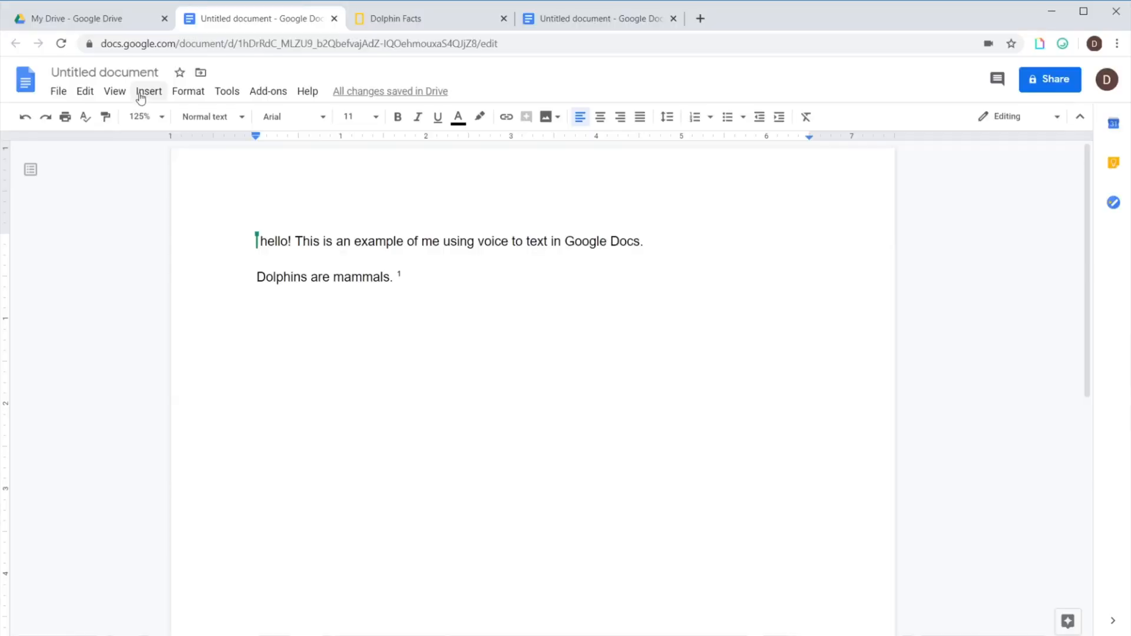
Insert a pie chart below the dolphin sentence and open its linked source spreadsheet.
click(147, 93)
mouse_move(177, 184)
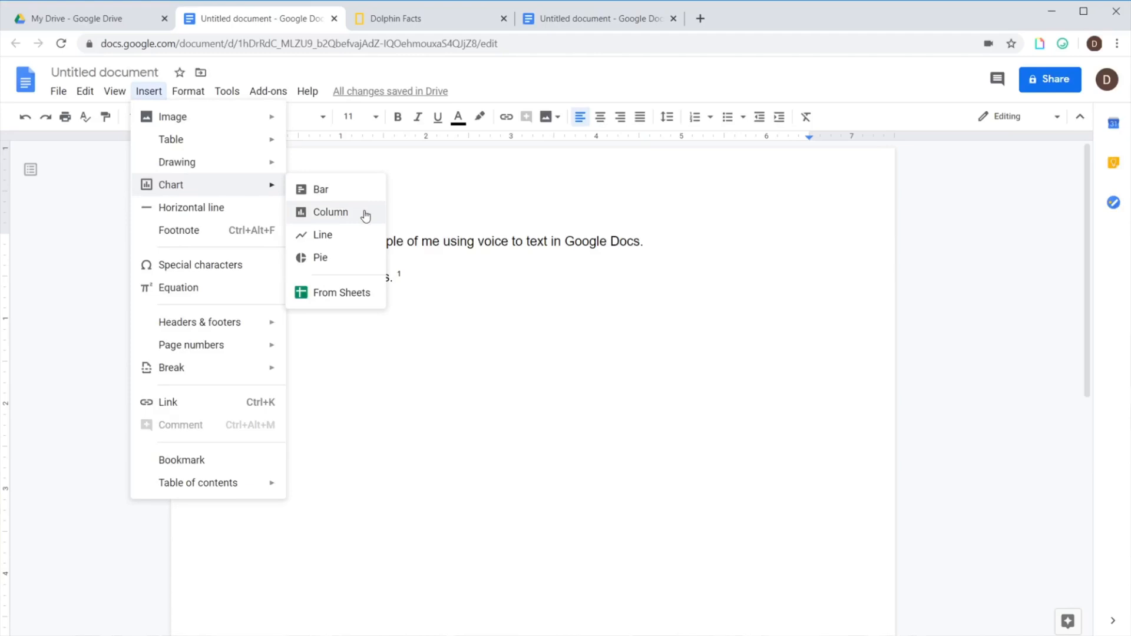
click(356, 266)
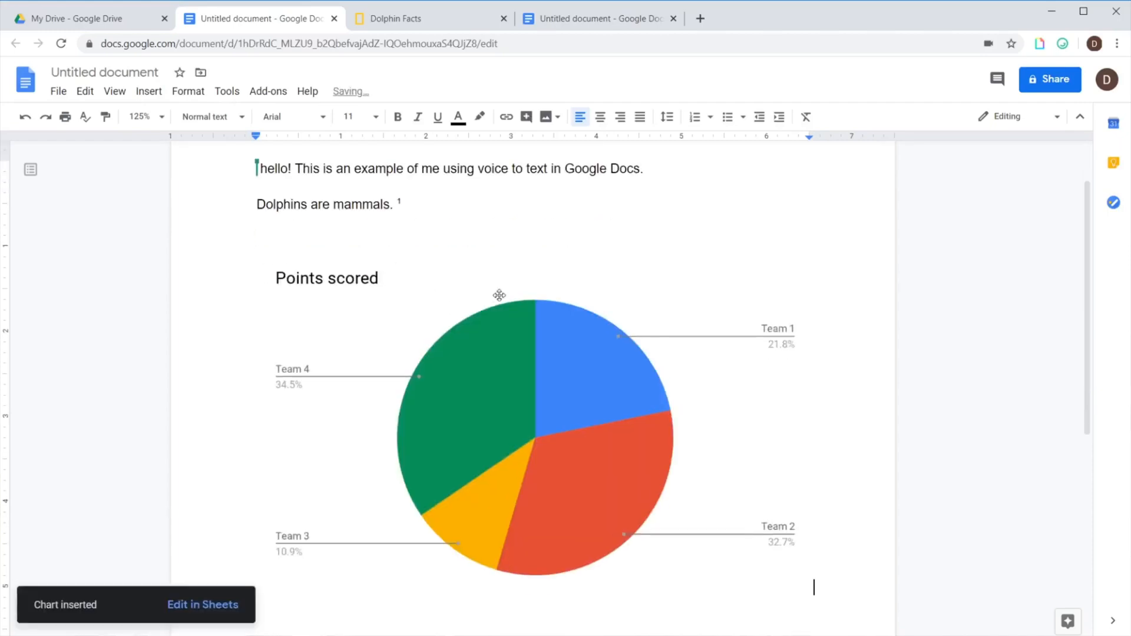
click(591, 380)
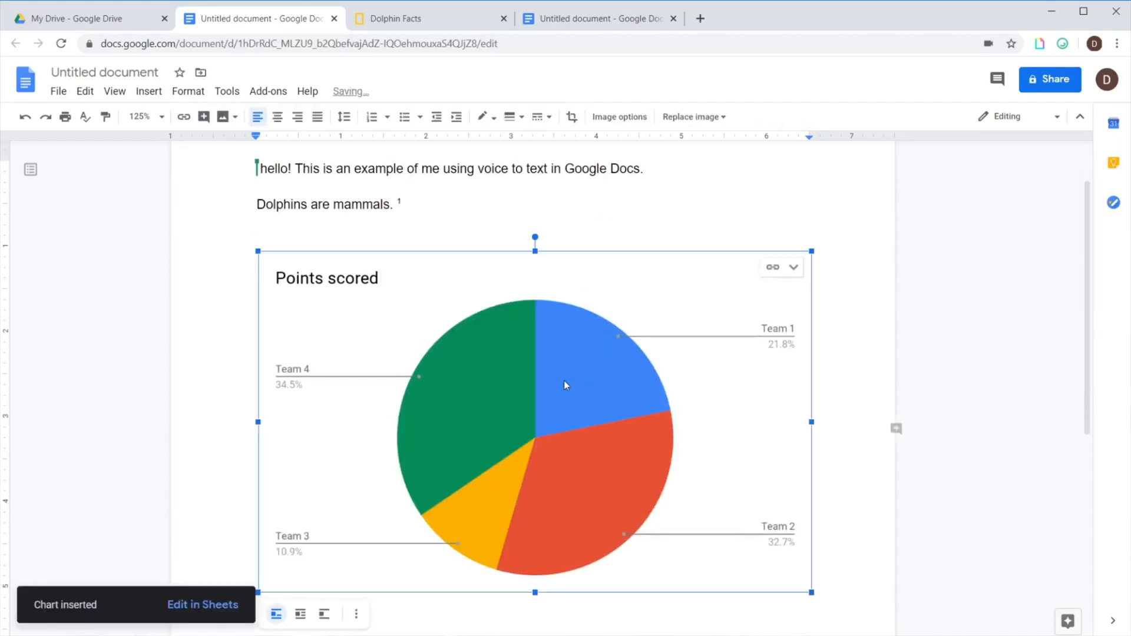
click(794, 269)
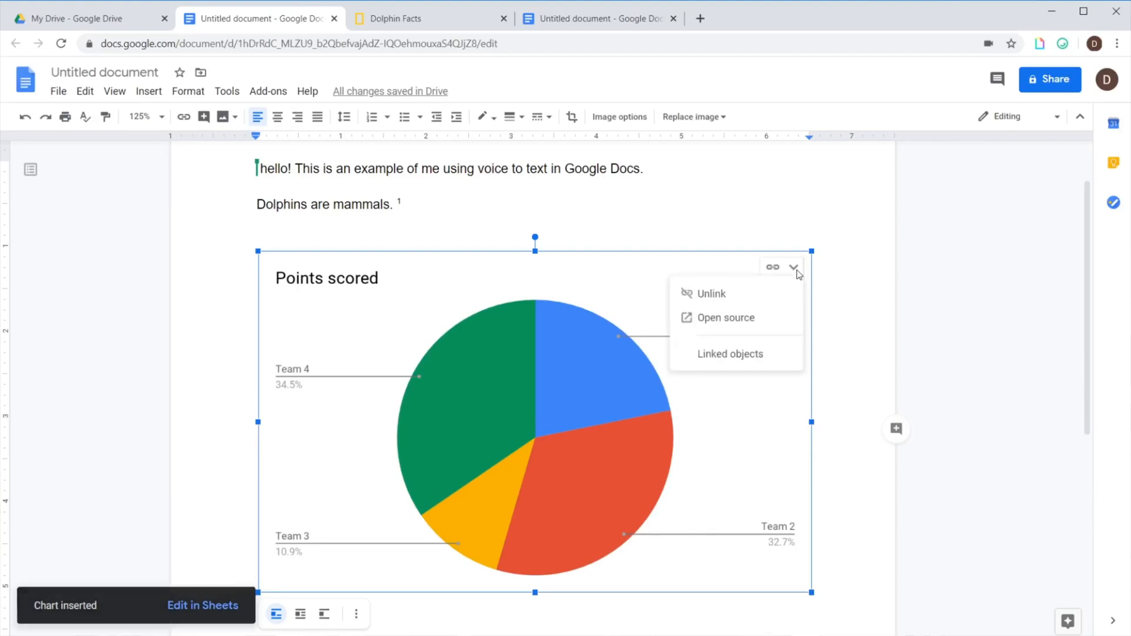
click(738, 319)
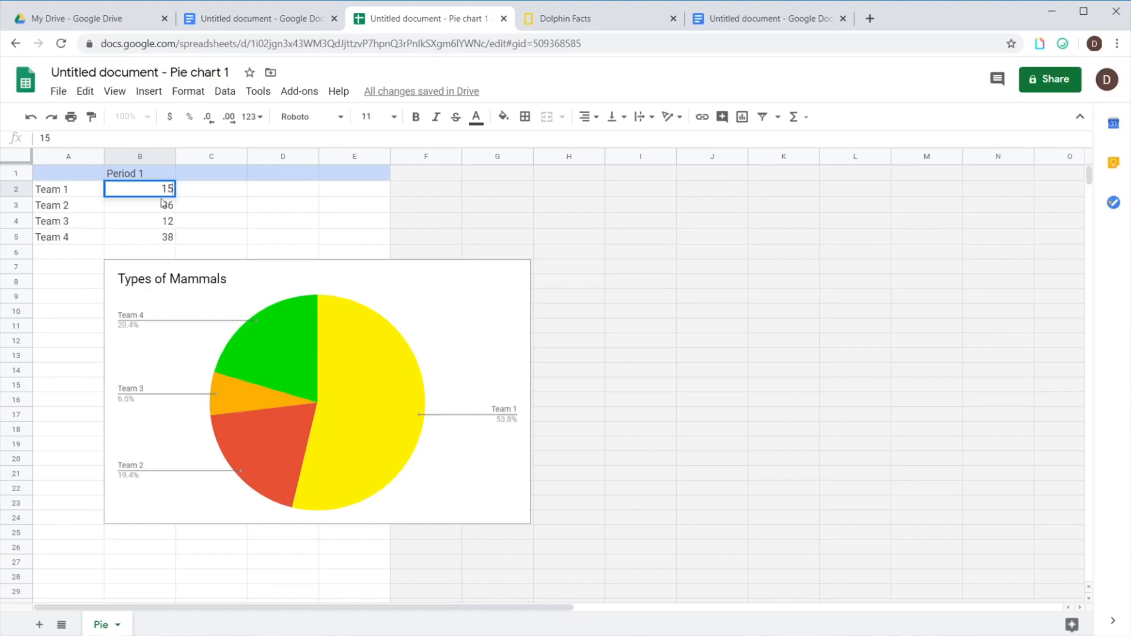
Set Team 2's Period 1 value to 21 in the source spreadsheet, close it, and update the linked pie chart in the document.
click(160, 204)
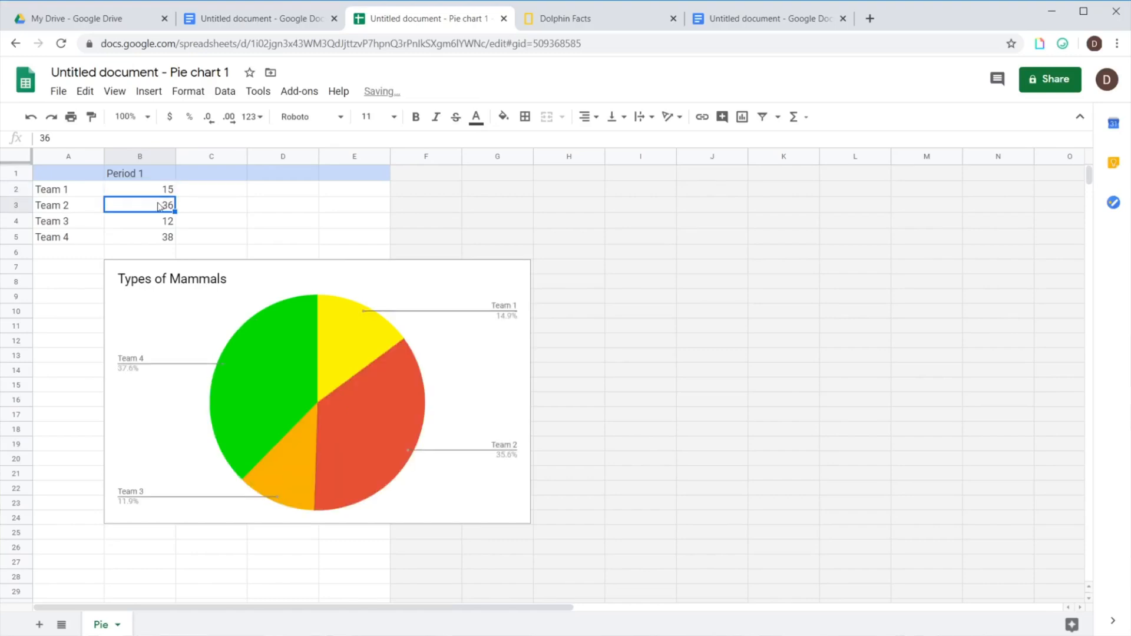
text(21)
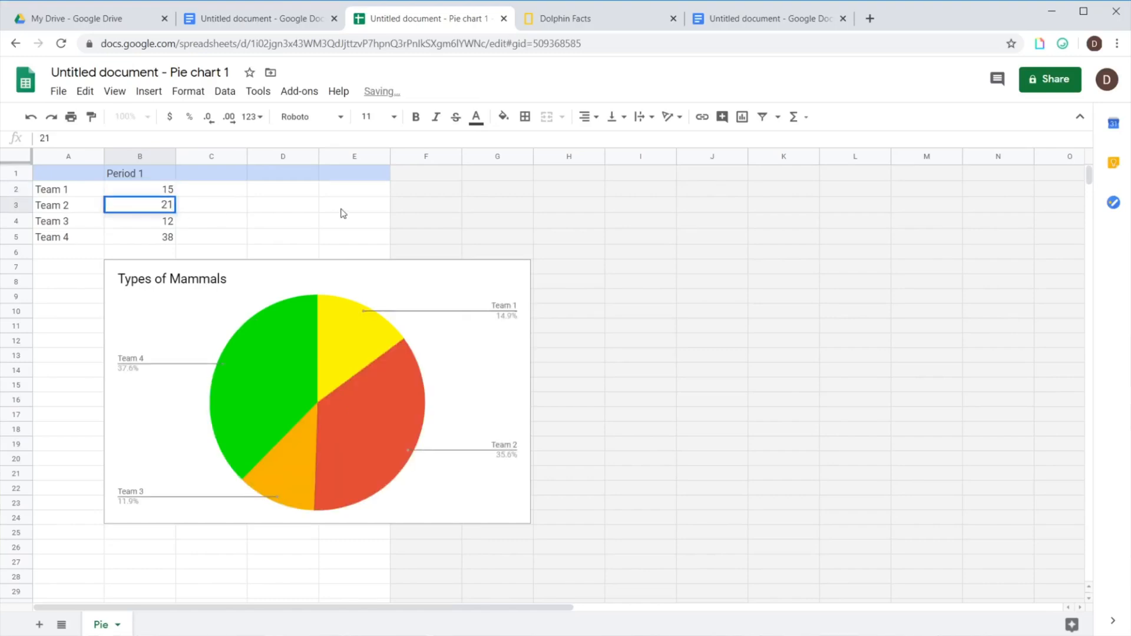
key(ctrl+w)
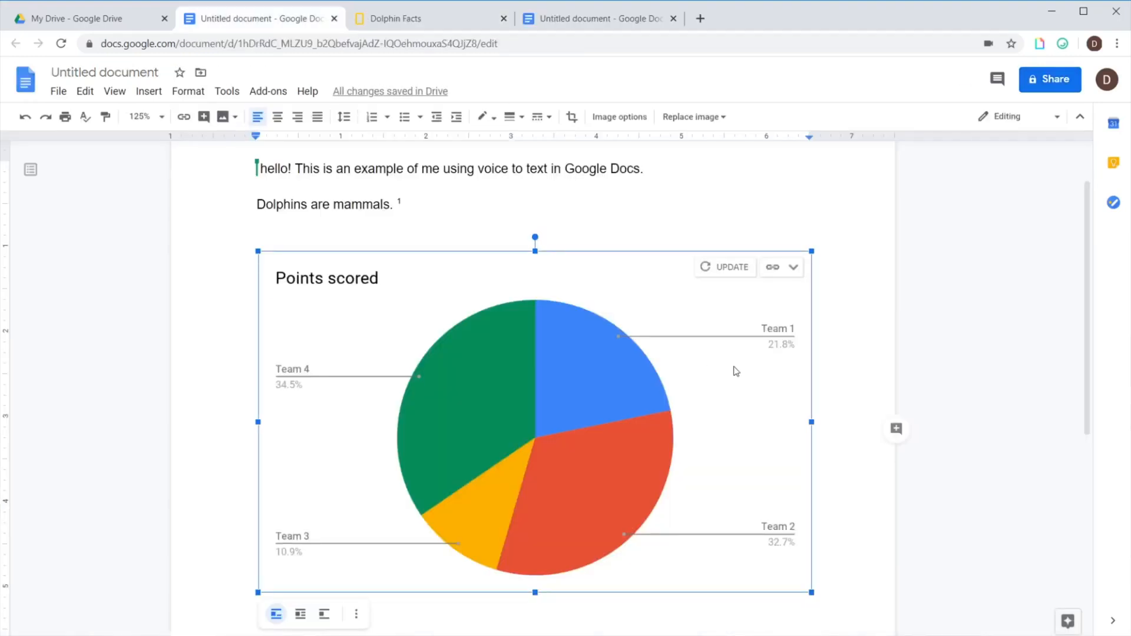
click(722, 267)
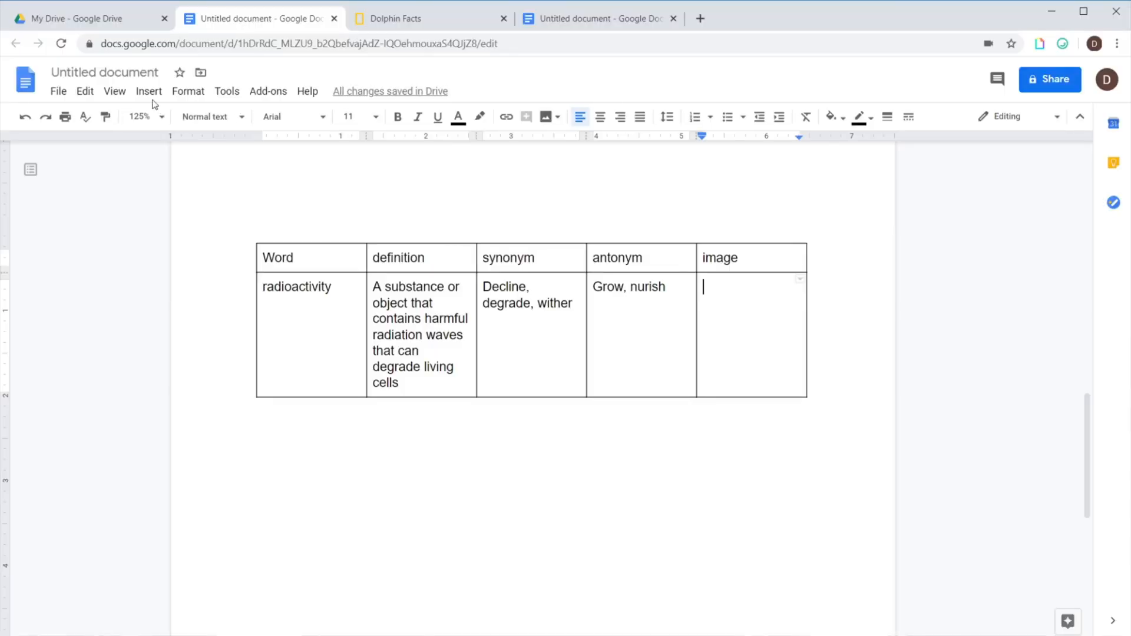
Search the web for "bomb" images and insert the cartoon bomb with a lit fuse into the radioactivity row's image cell.
click(149, 91)
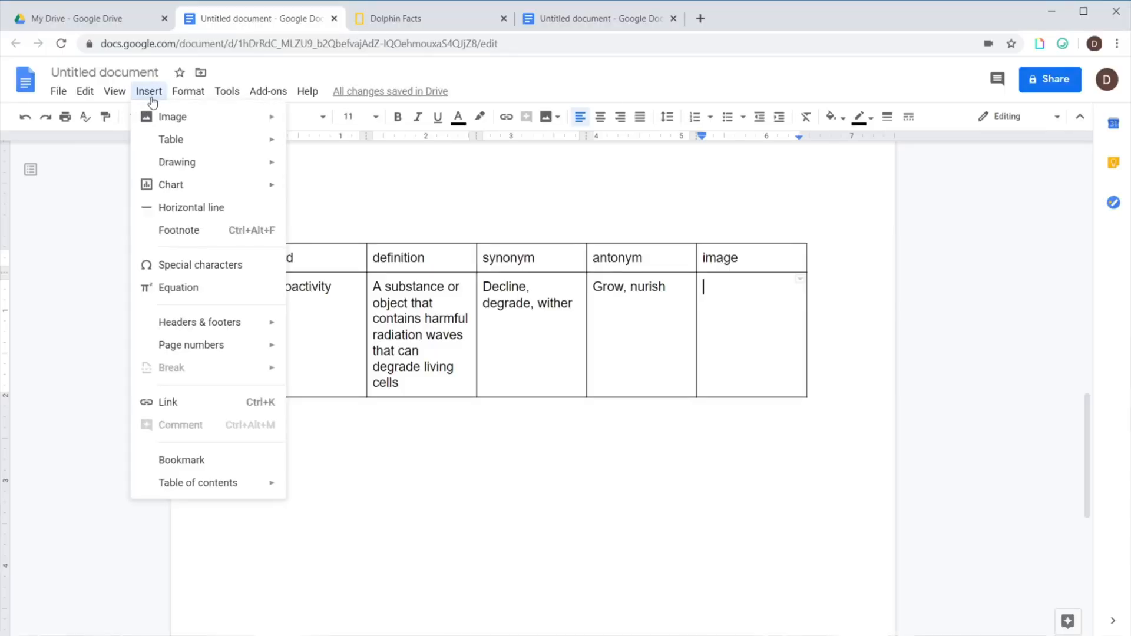
mouse_move(171, 124)
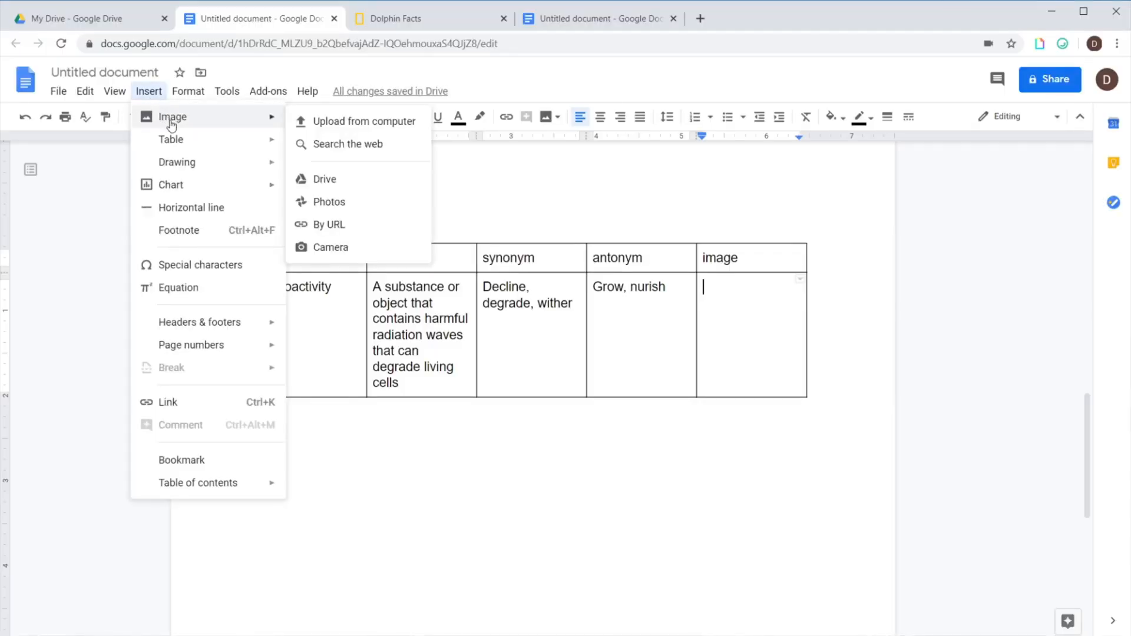
click(347, 144)
click(345, 144)
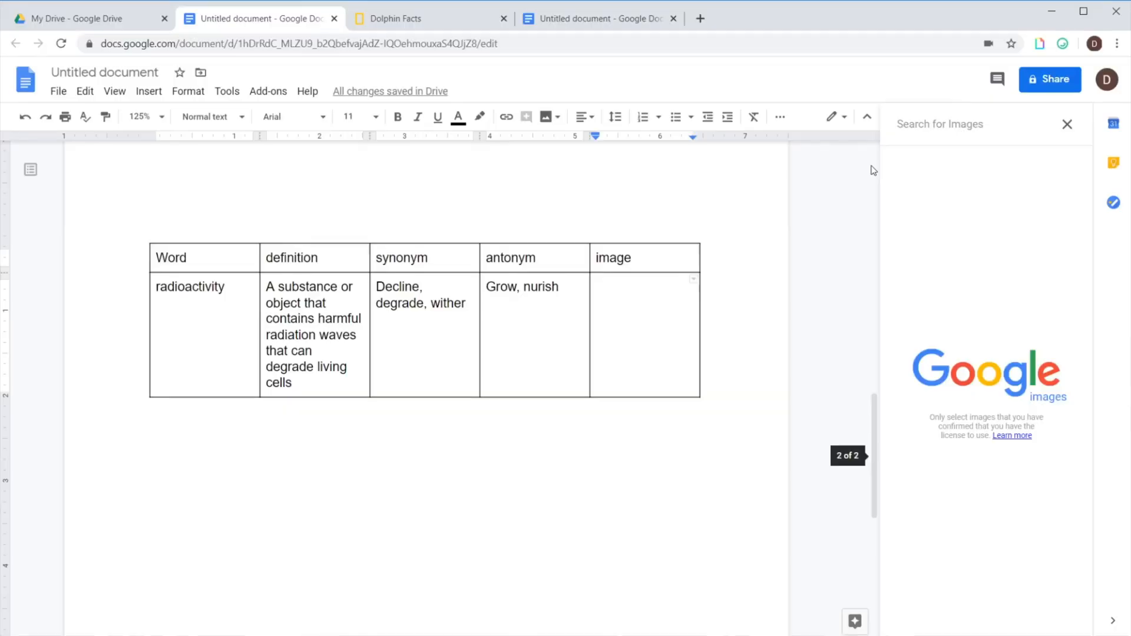
text(bomb)
key(Return)
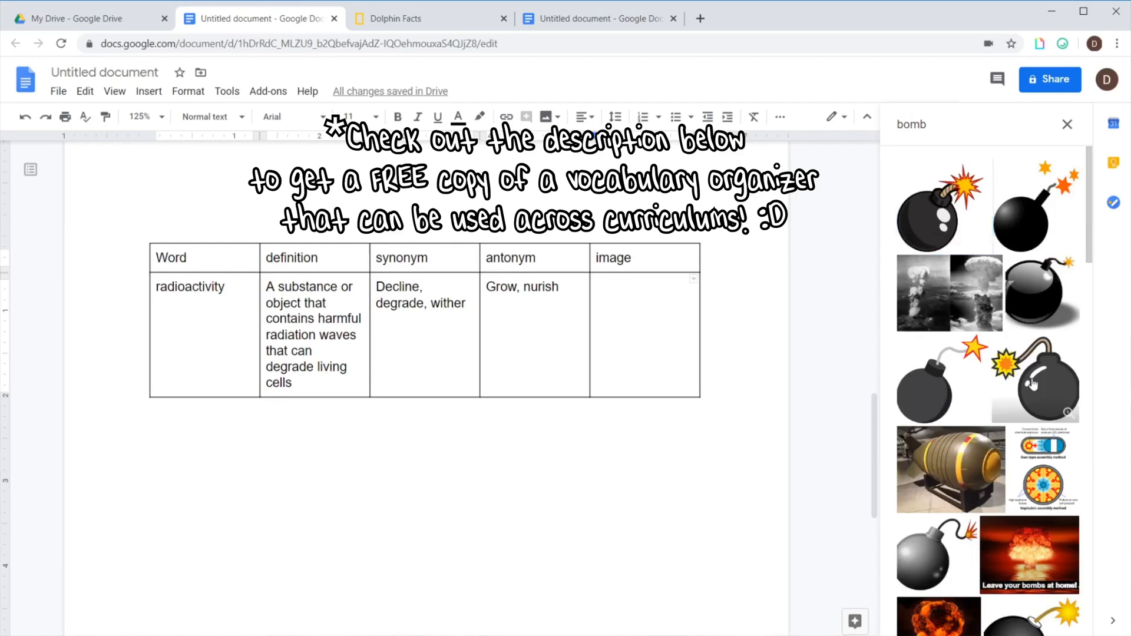
double_click(1031, 383)
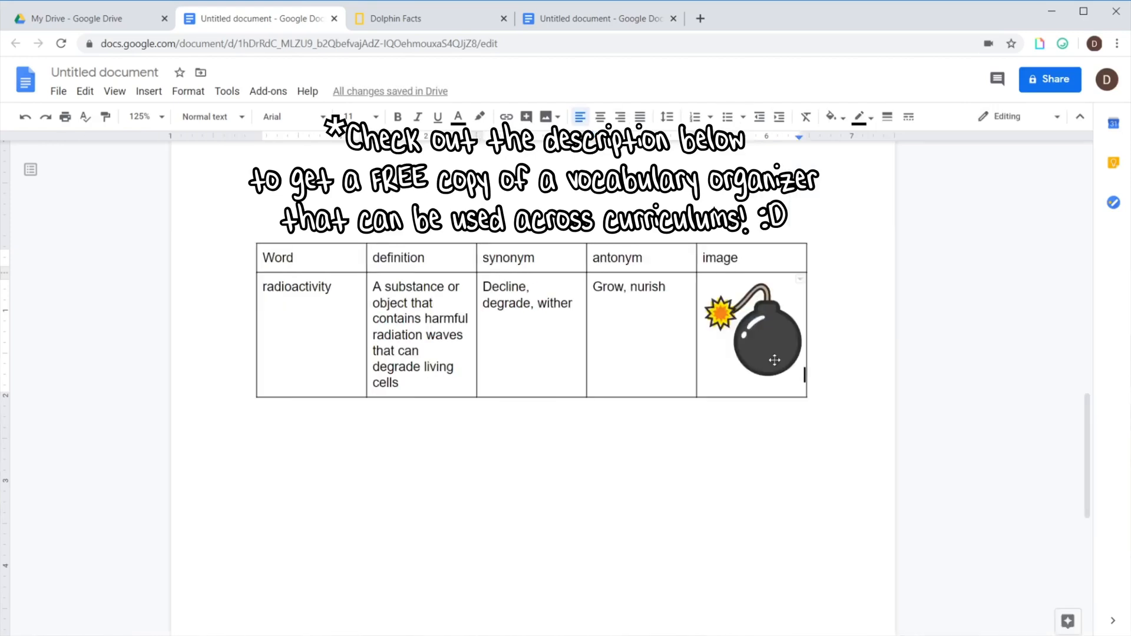